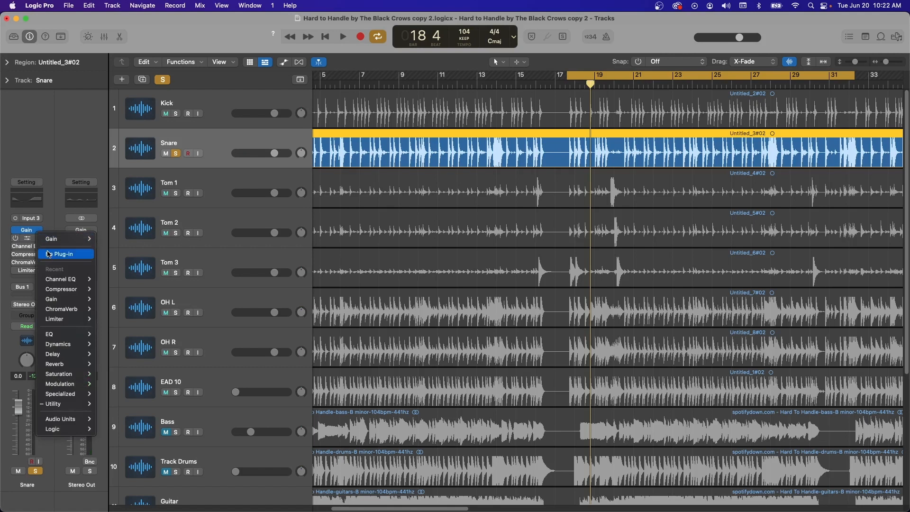
# - Check the plug-in choices for the Snare's Gain slot and play a short passage of the soloed snare
pyautogui.click(51, 231)
pyautogui.click(38, 238)
pyautogui.click(51, 255)
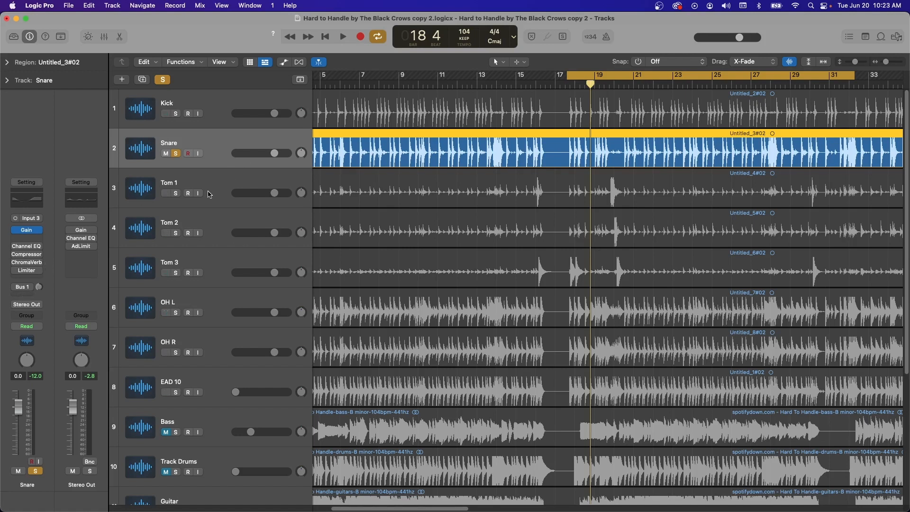
pyautogui.press('space')
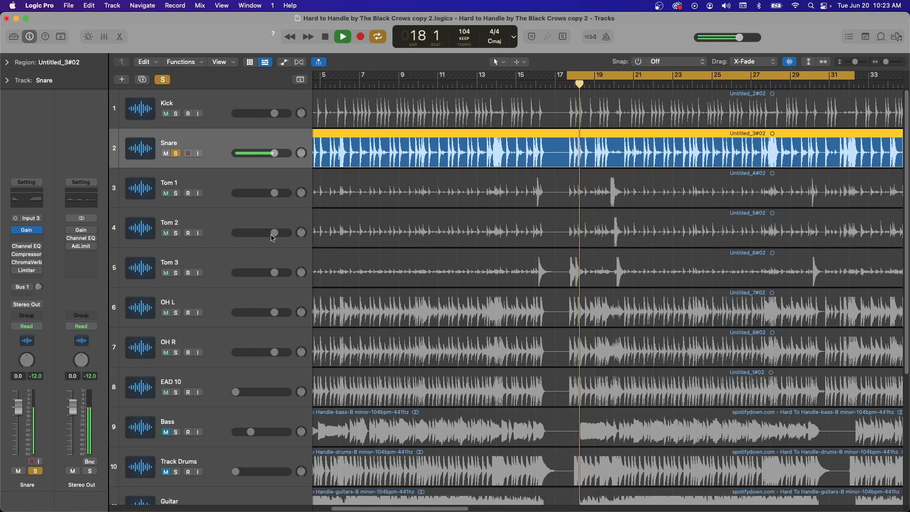
pyautogui.press('space')
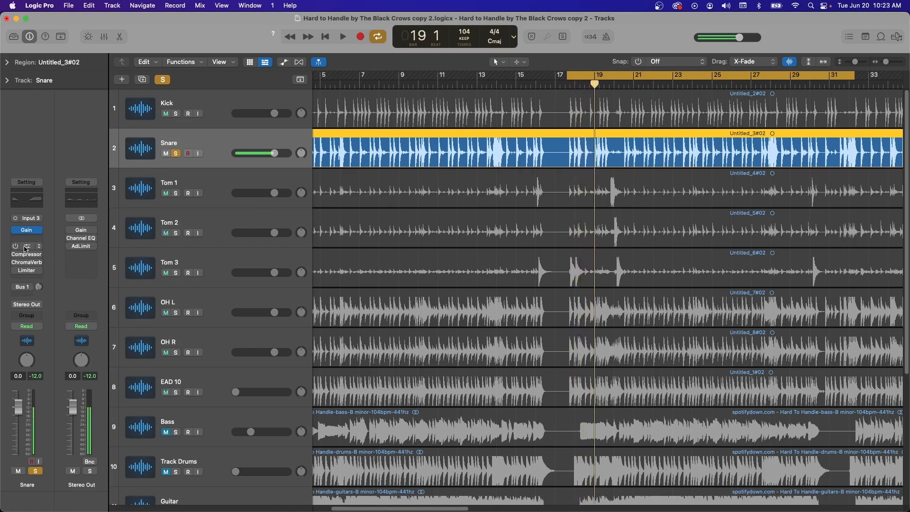
# - Open and enable the Snare's Channel EQ, and reduce its high shelf to +1.1 dB at 3680 Hz during playback
pyautogui.click(26, 246)
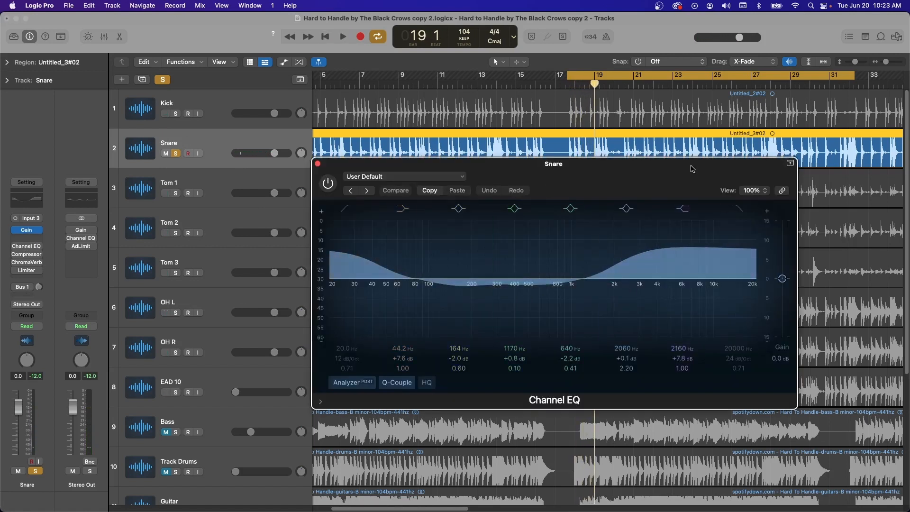
pyautogui.moveTo(691, 172); pyautogui.dragTo(478, 146)
pyautogui.press('space')
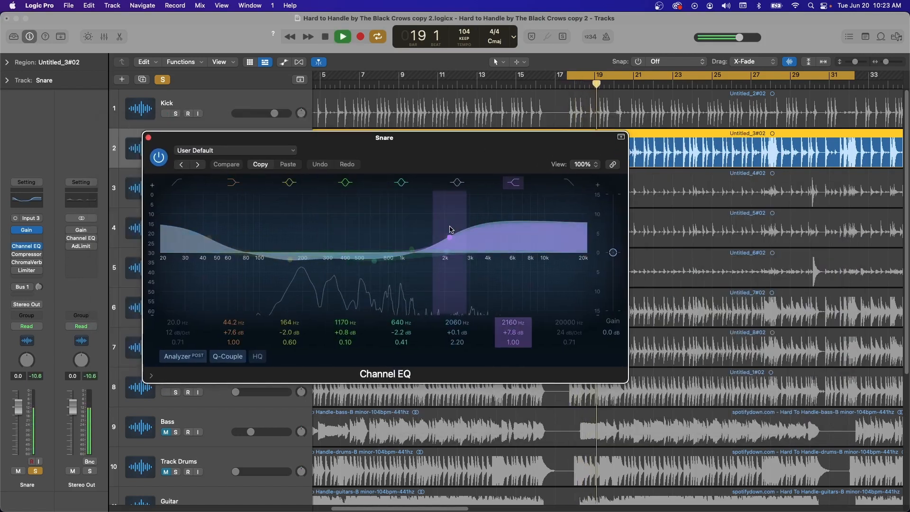
pyautogui.moveTo(450, 238); pyautogui.dragTo(482, 250)
# - Try low-shelf boosts on the snare of +15.4 dB at 50.5 Hz and +8.1 dB at 84 Hz
pyautogui.click(210, 238)
pyautogui.press('space')
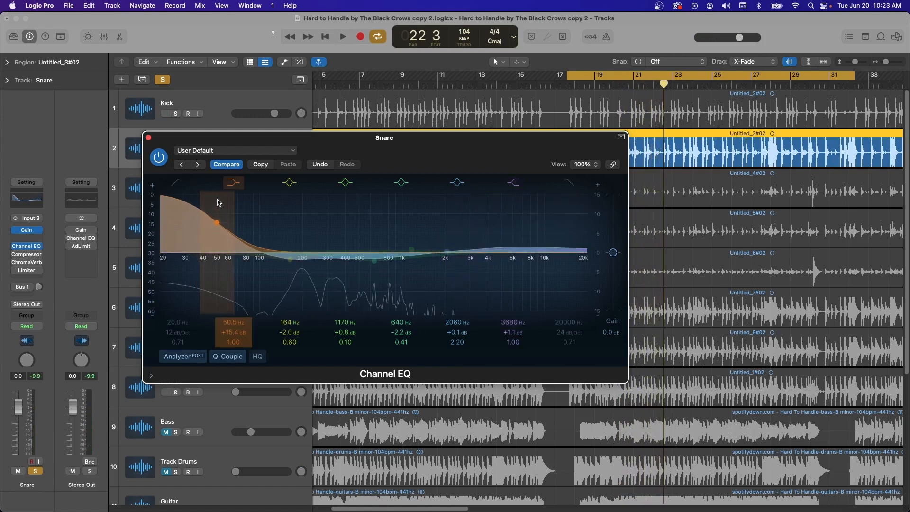
pyautogui.moveTo(380, 139); pyautogui.dragTo(424, 153)
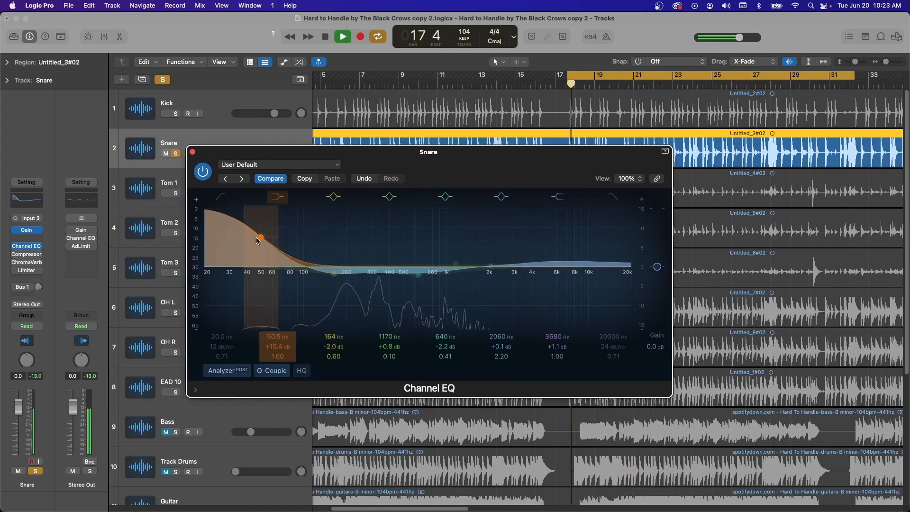
pyautogui.moveTo(257, 240); pyautogui.dragTo(293, 276)
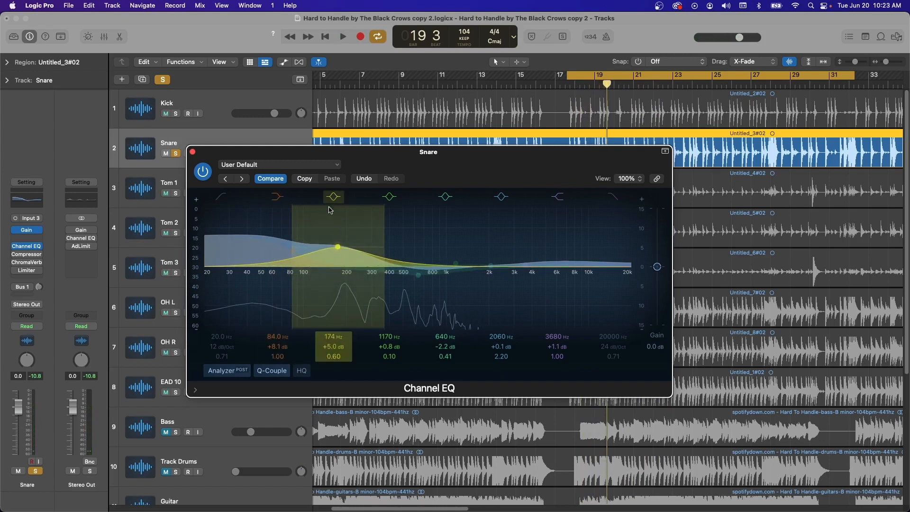
# - Switch off the low shelf and set the lowest bell band to 184 Hz, -0.3 dB, with a Q of 1.20
pyautogui.click(277, 197)
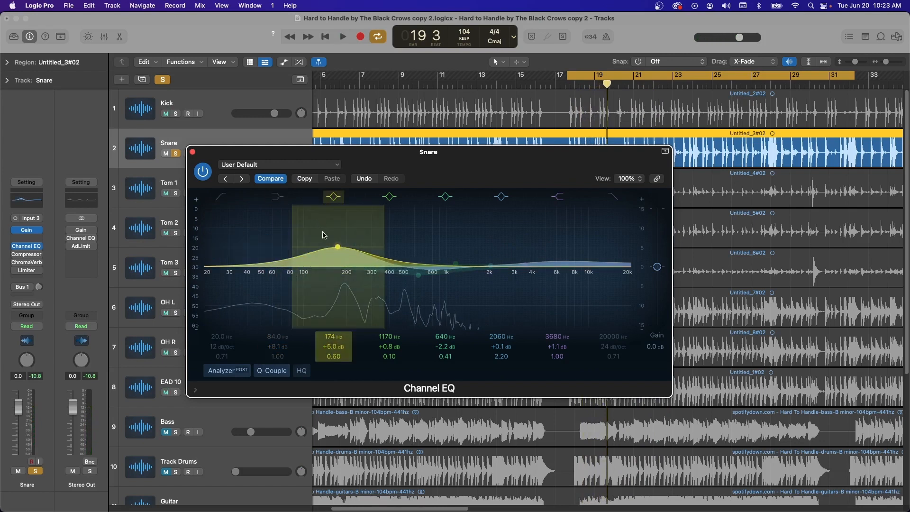
pyautogui.moveTo(323, 234); pyautogui.dragTo(312, 237)
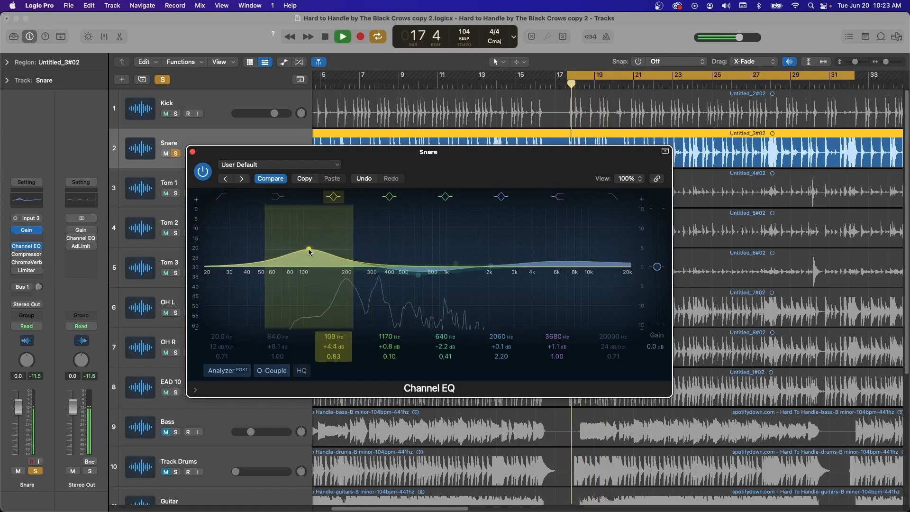
pyautogui.moveTo(309, 252); pyautogui.dragTo(343, 268)
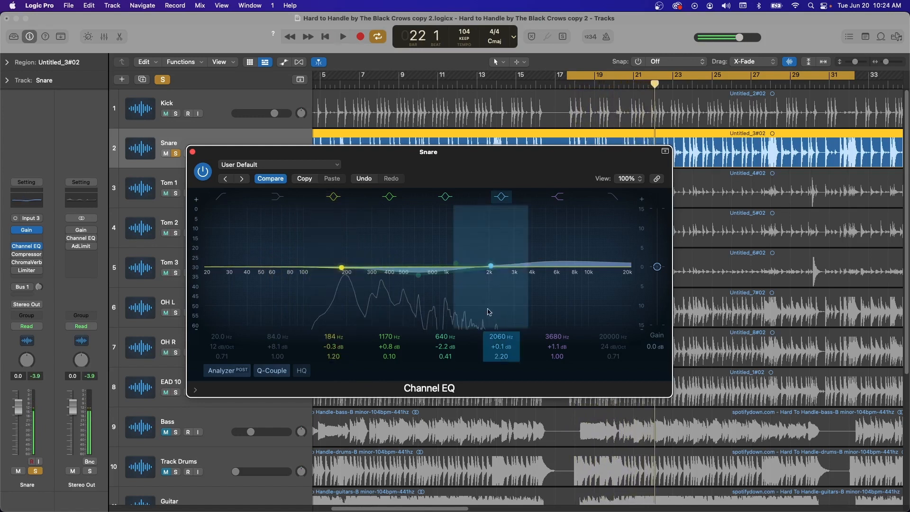
# - Sweep the 640 Hz bell band as a boost around 810 Hz, and turn it into a -16.0 dB cut at 660 Hz with Q 0.57
pyautogui.moveTo(429, 280); pyautogui.dragTo(443, 222)
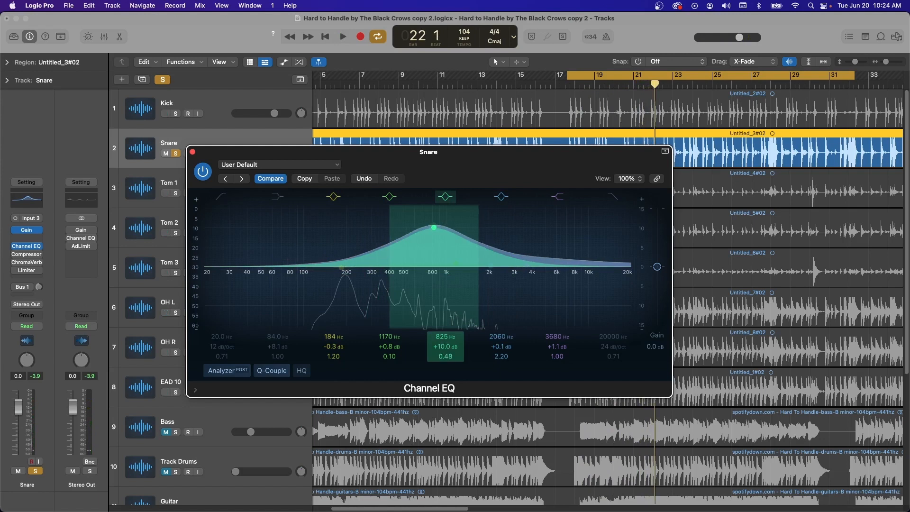
pyautogui.moveTo(446, 356); pyautogui.dragTo(446, 351)
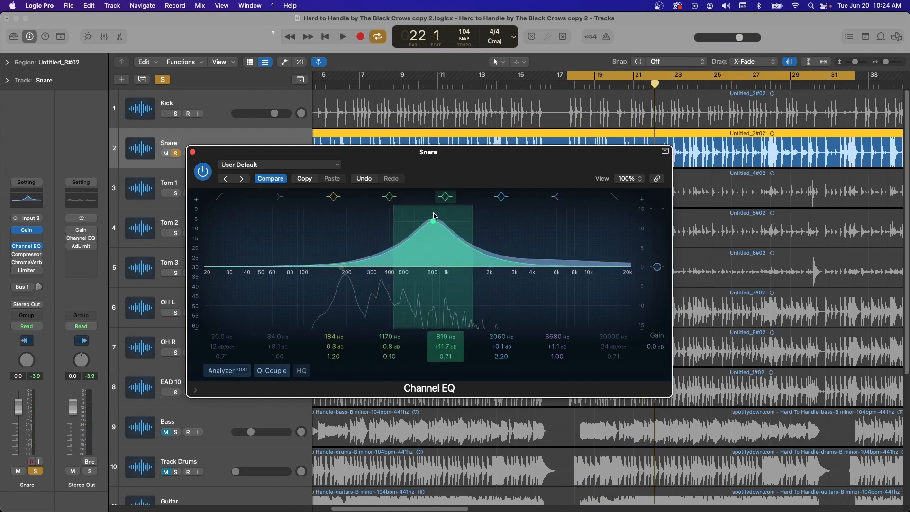
pyautogui.moveTo(433, 216); pyautogui.dragTo(444, 359)
pyautogui.press('space')
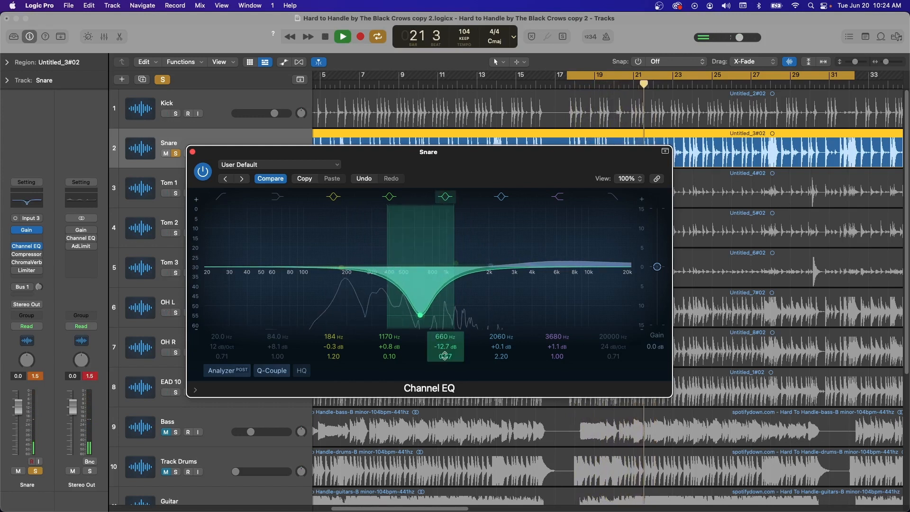
pyautogui.moveTo(420, 326); pyautogui.dragTo(420, 329)
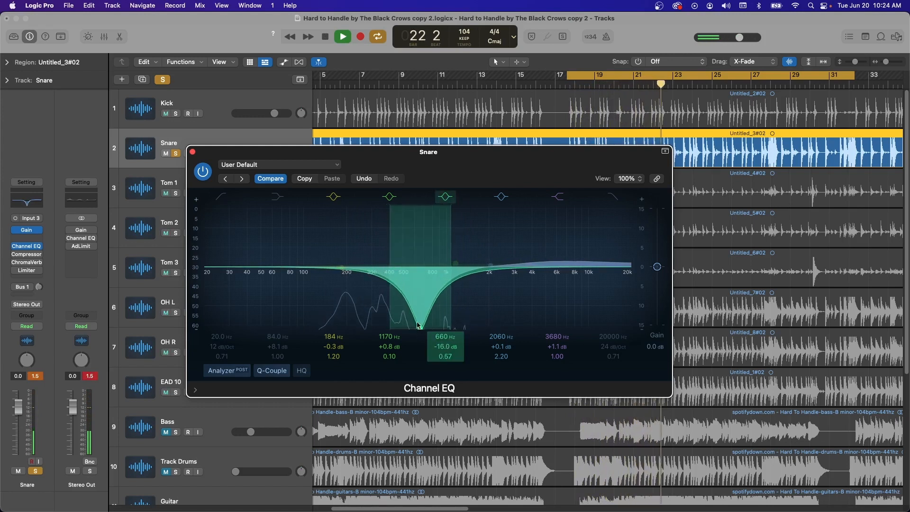
# - Try a broad +6.0 dB boost at 960 Hz and a Q of 7.80 on the 660 Hz cut, and undo these changes
pyautogui.moveTo(456, 263); pyautogui.dragTo(444, 244)
pyautogui.moveTo(445, 356); pyautogui.dragTo(445, 324)
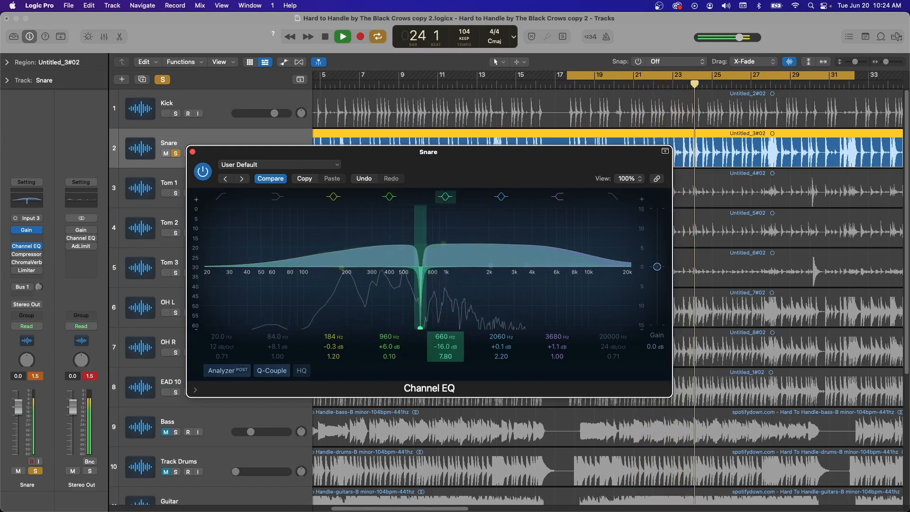
pyautogui.moveTo(444, 241); pyautogui.dragTo(450, 240)
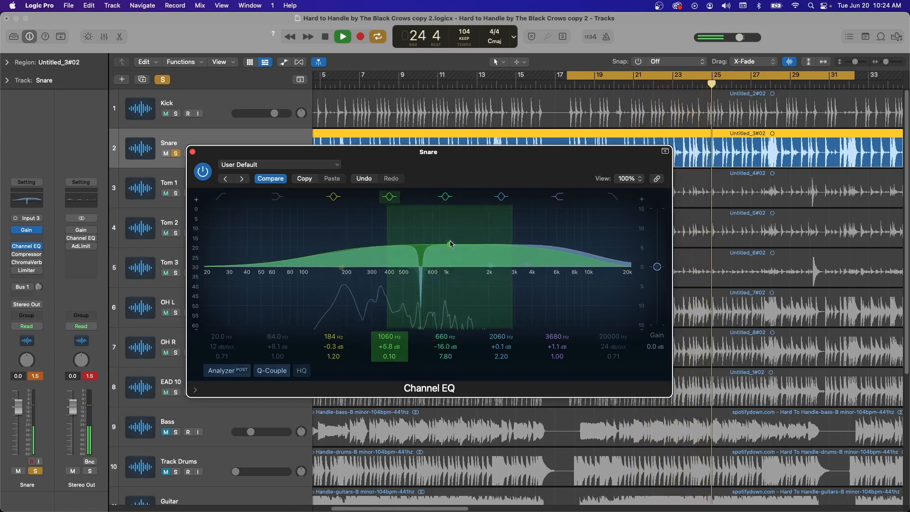
pyautogui.click(353, 181)
pyautogui.click(352, 180)
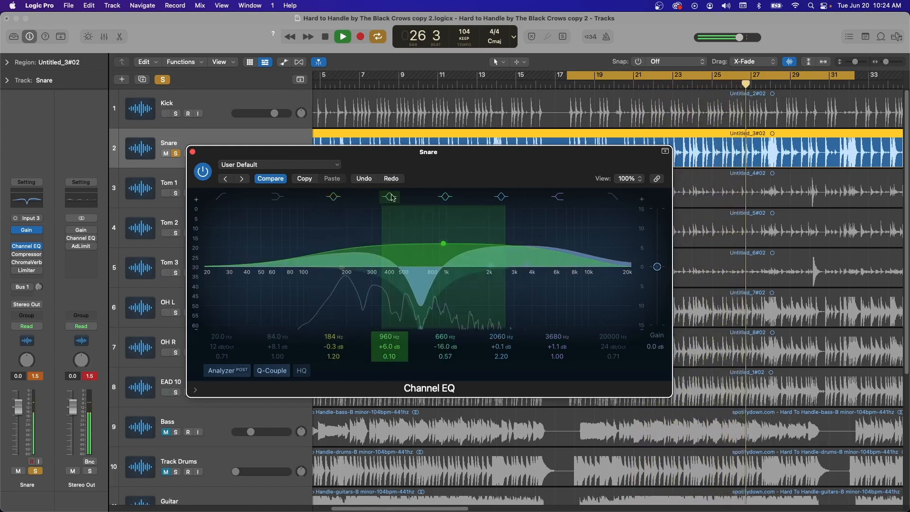
pyautogui.click(368, 180)
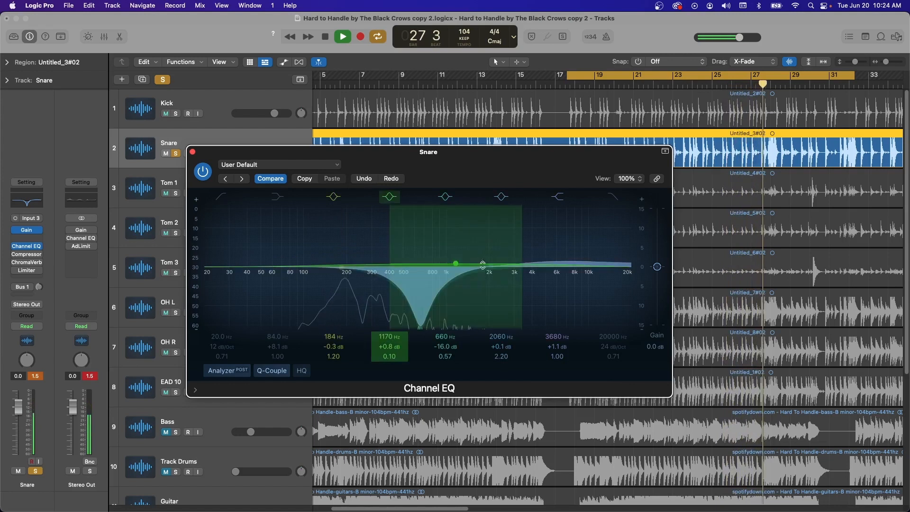
# - Narrow the 1170 Hz bell band to a Q of 7.00, sweep it as a boost, and make it a -7.4 dB cut at 490 Hz
pyautogui.moveTo(462, 248); pyautogui.dragTo(464, 235)
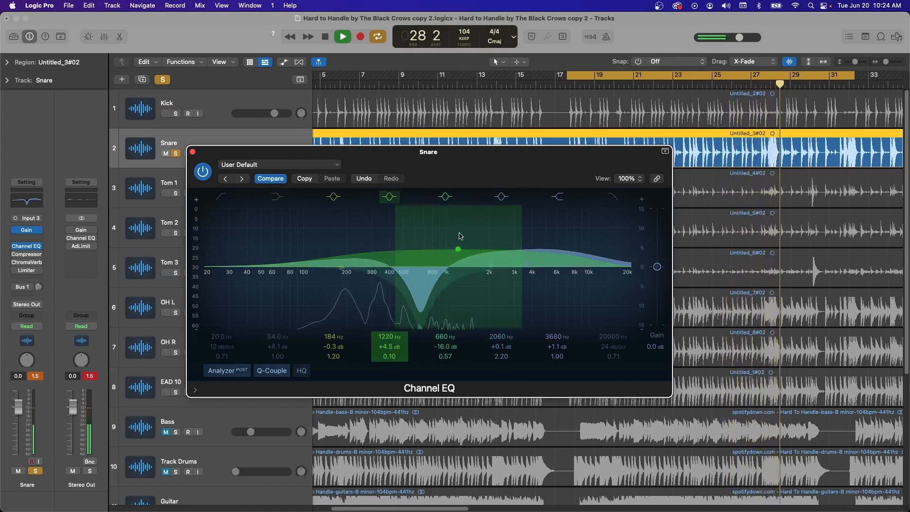
pyautogui.moveTo(394, 356); pyautogui.dragTo(394, 334)
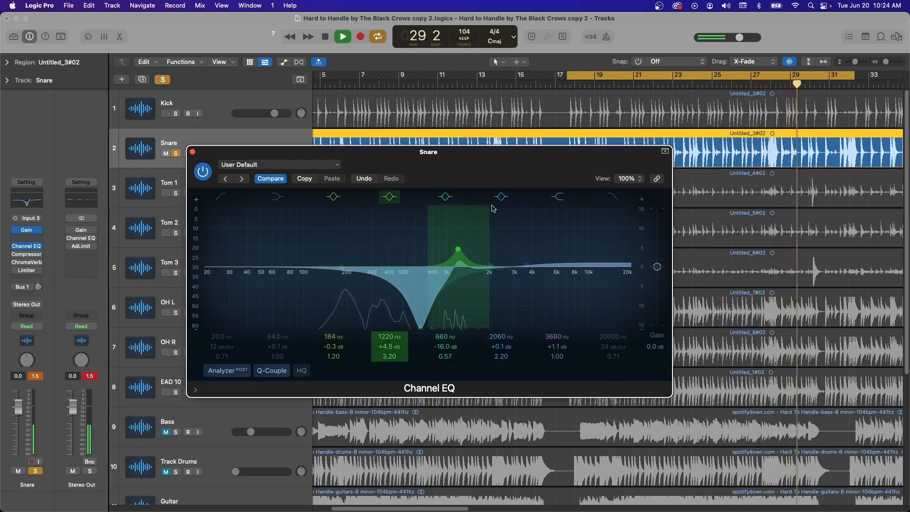
pyautogui.moveTo(458, 249); pyautogui.dragTo(412, 188)
pyautogui.moveTo(389, 347)
pyautogui.mouseDown()
pyautogui.moveTo(390, 391)
pyautogui.moveTo(387, 359)
pyautogui.mouseUp()
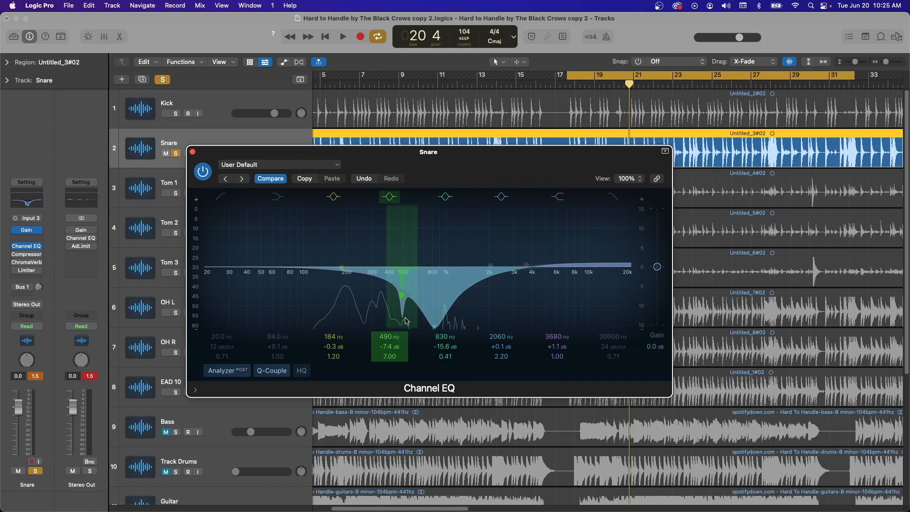
# - Audition both mid bands as boosts during playback, and set their cuts to -14.5 dB at 830 Hz and -6.5 dB at 490 Hz
pyautogui.press('space')
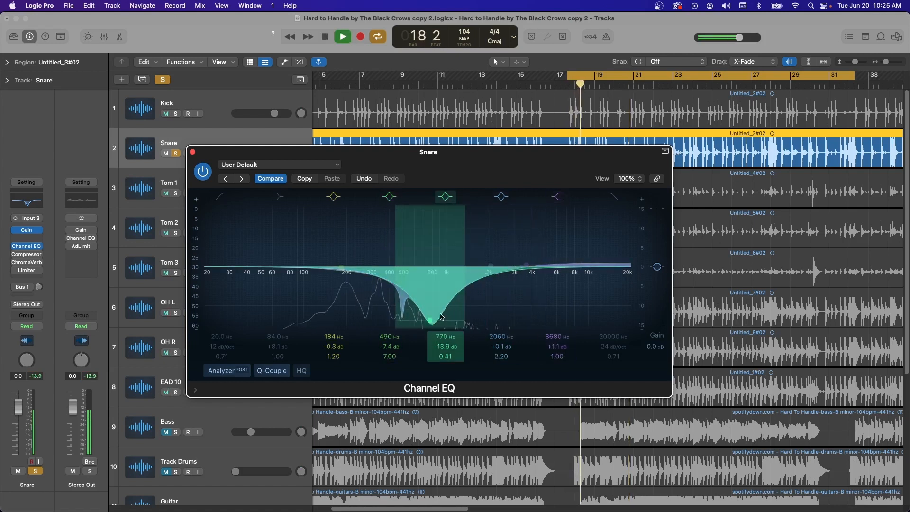
pyautogui.moveTo(437, 326); pyautogui.dragTo(458, 195)
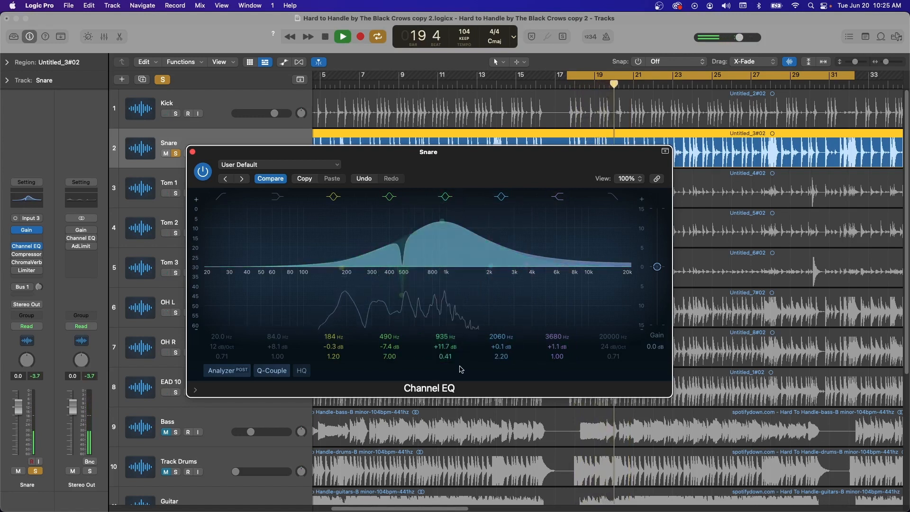
pyautogui.moveTo(441, 225); pyautogui.dragTo(435, 351)
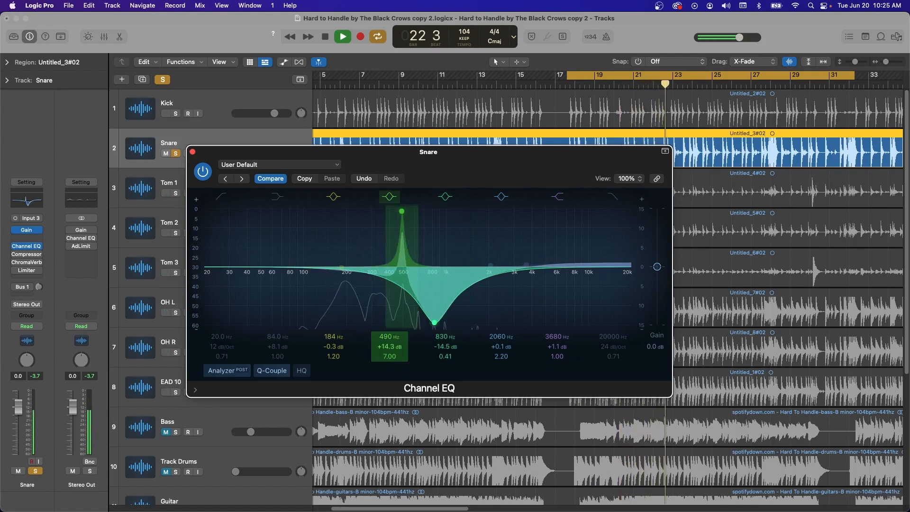
pyautogui.moveTo(389, 346); pyautogui.dragTo(389, 365)
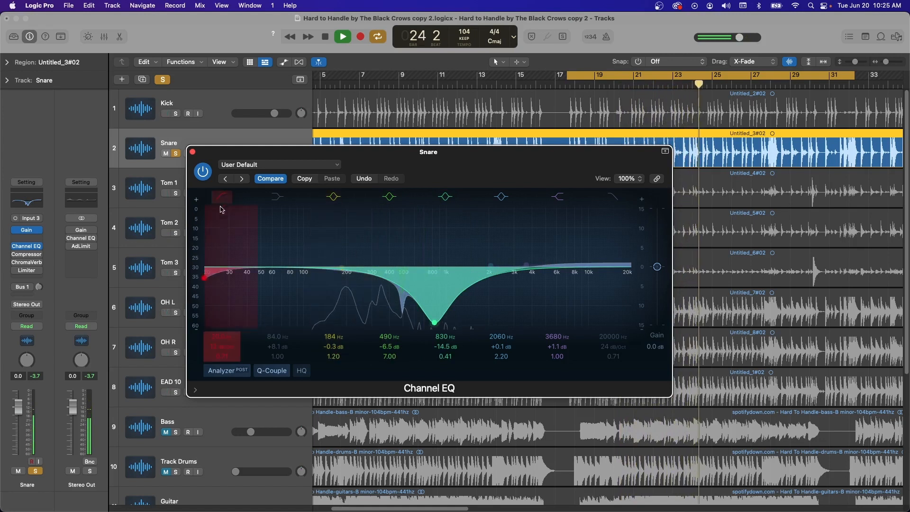
# - Enable the low-cut filter at 127 Hz with Q 0.93, and boost the lowest bell band by 3.6 dB at 181 Hz
pyautogui.moveTo(209, 272); pyautogui.dragTo(320, 277)
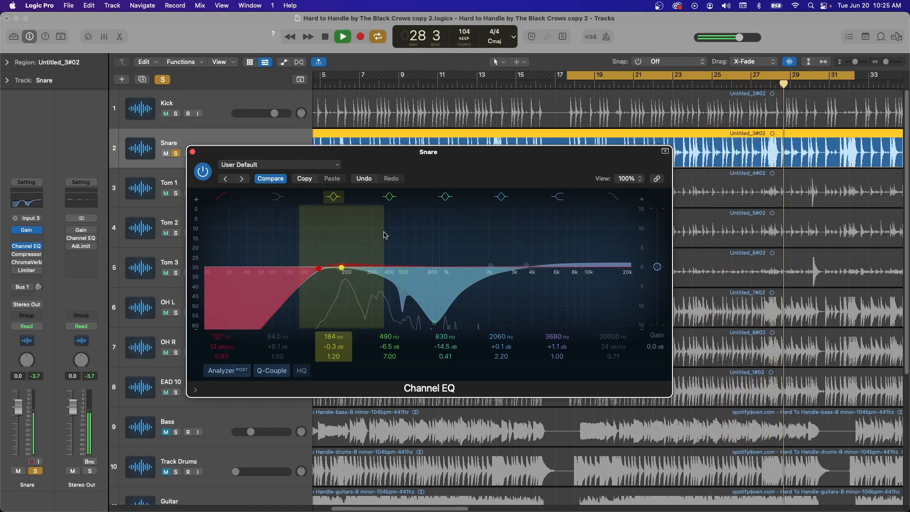
pyautogui.moveTo(384, 232); pyautogui.dragTo(387, 213)
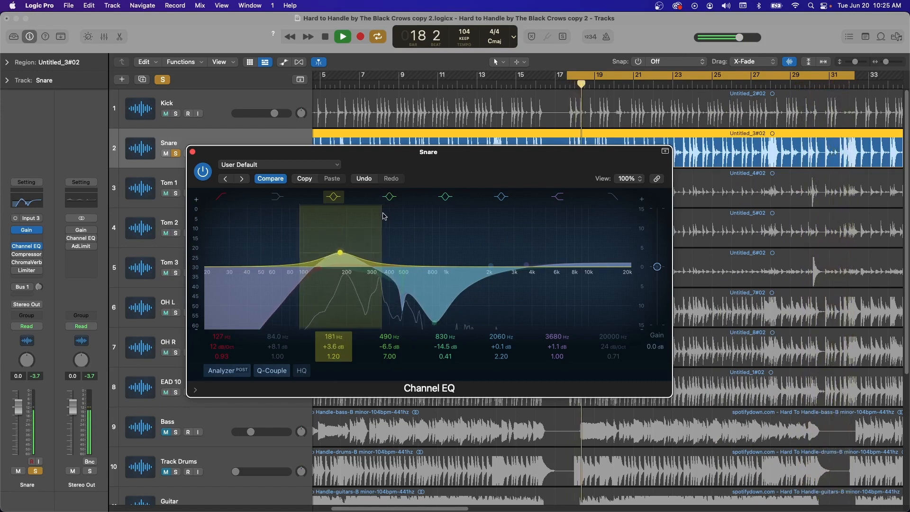
# - Raise the high shelf to +10.9 dB at 3520 Hz, and compare the snare with the Channel EQ bypassed and enabled
pyautogui.moveTo(547, 259); pyautogui.dragTo(539, 209)
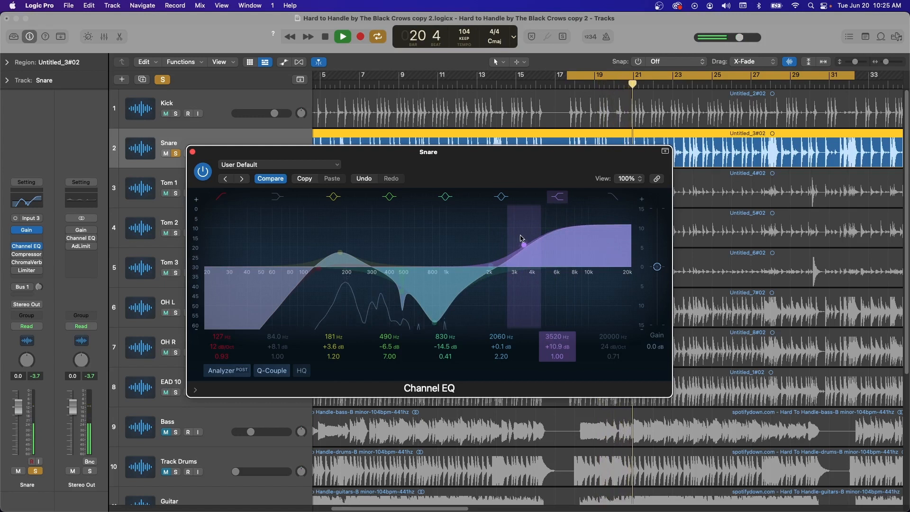
pyautogui.click(205, 172)
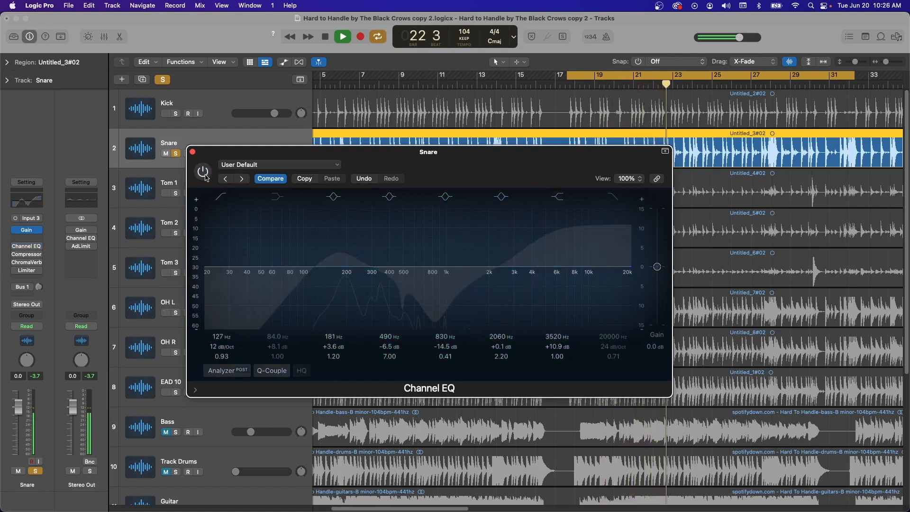
pyautogui.click(204, 173)
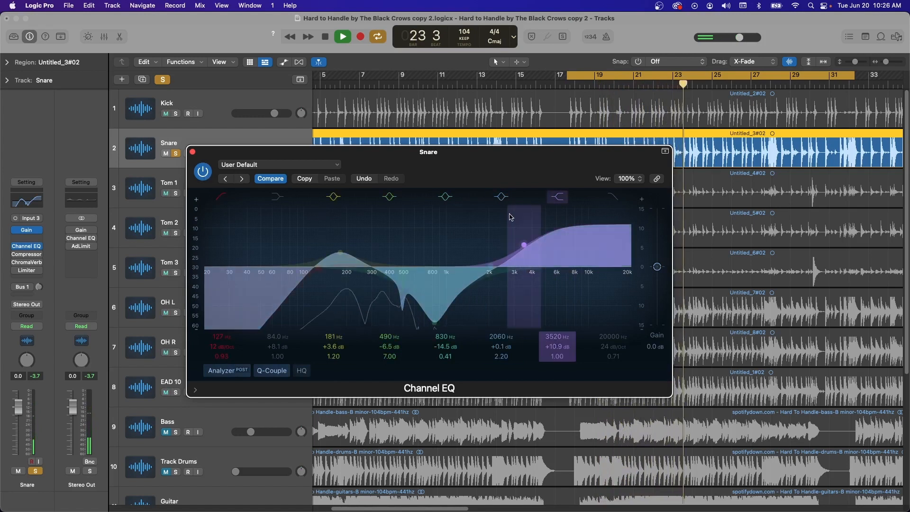
# - Widen the 2060 Hz bell band to a Q of 1.40 and use it for a -6.0 dB cut at 346 Hz
pyautogui.moveTo(489, 267); pyautogui.dragTo(517, 264)
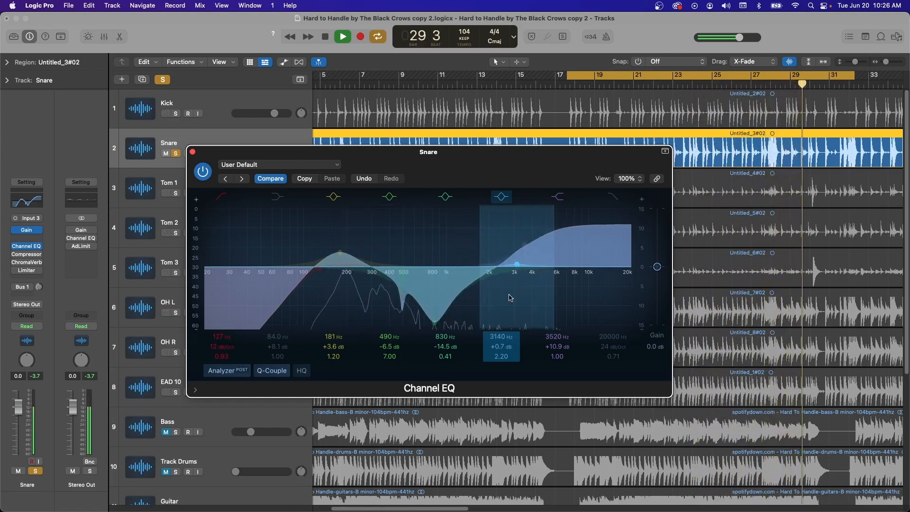
pyautogui.moveTo(502, 356); pyautogui.dragTo(501, 359)
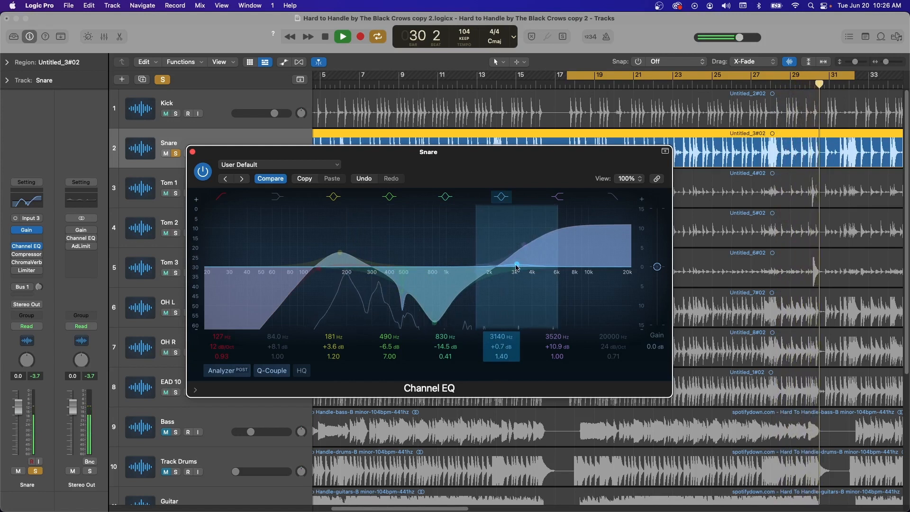
pyautogui.moveTo(517, 264); pyautogui.dragTo(381, 295)
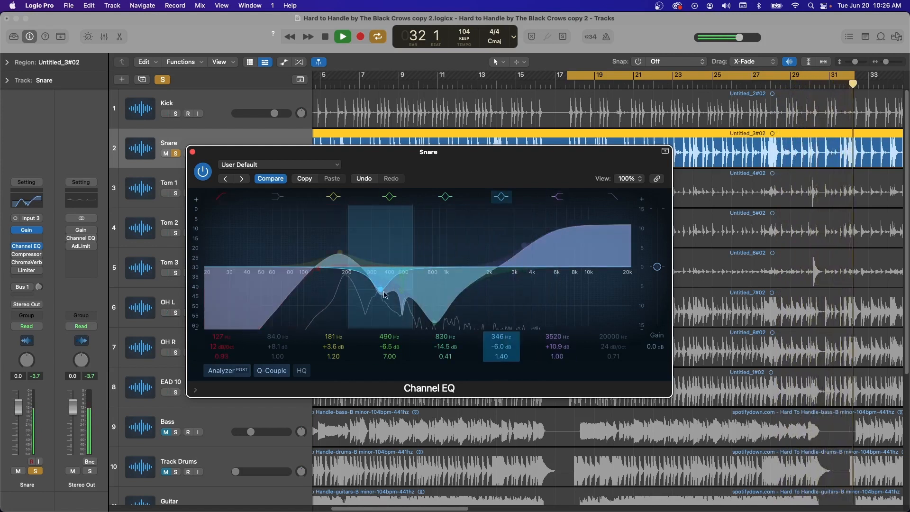
# - Close the Snare's Channel EQ window and unsolo the Snare track
pyautogui.click(193, 152)
pyautogui.click(176, 155)
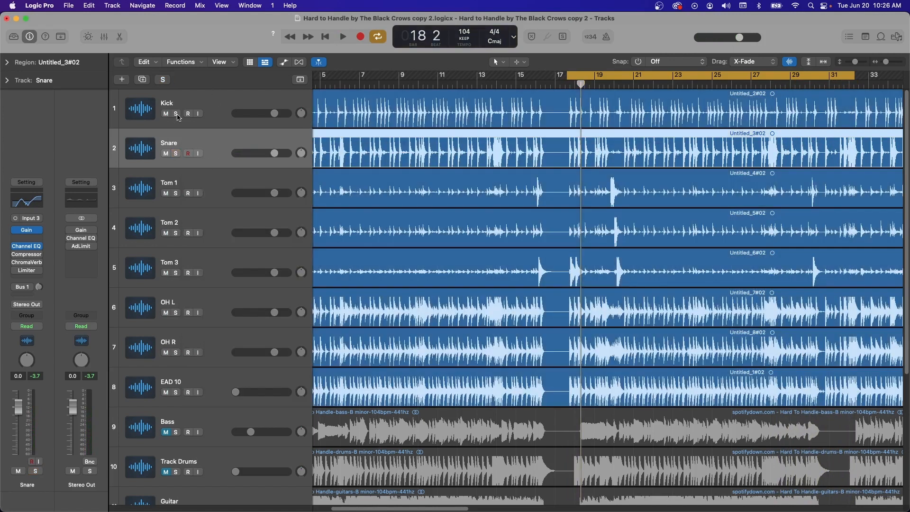
# - Solo the Kick track, start playback and open its Channel EQ
pyautogui.click(176, 114)
pyautogui.press('space')
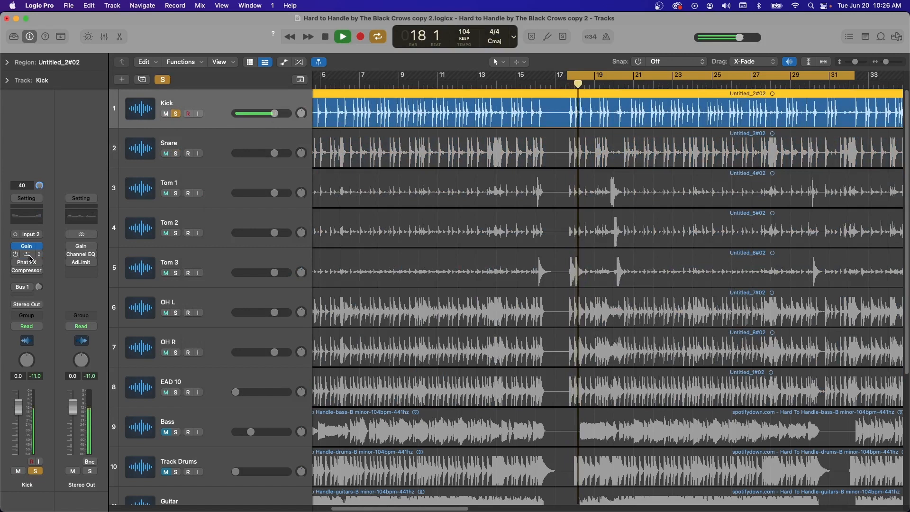
pyautogui.click(28, 255)
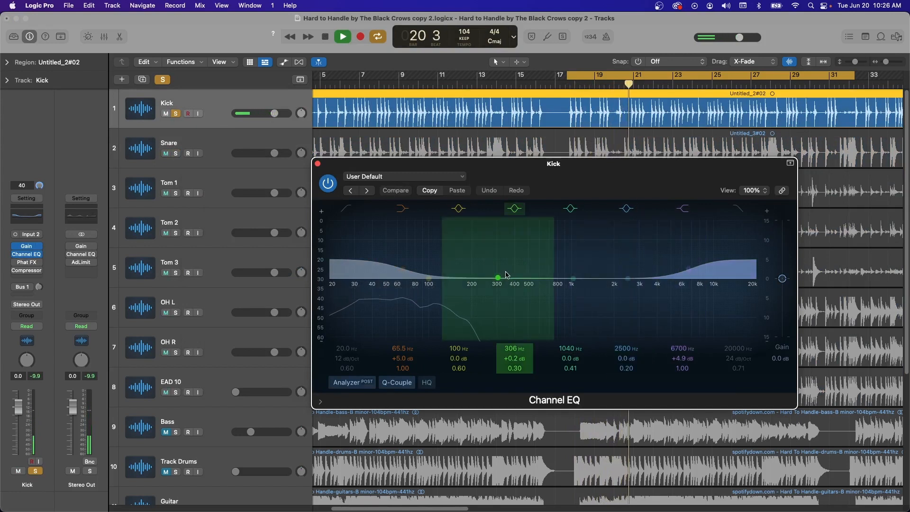
# - Sweep the Kick's second bell band as a boost to find harsh mids, and cut it by 12.2 dB at 422 Hz with Q 0.54
pyautogui.moveTo(501, 279); pyautogui.dragTo(532, 237)
pyautogui.moveTo(542, 212); pyautogui.dragTo(535, 203)
pyautogui.moveTo(515, 368); pyautogui.dragTo(514, 358)
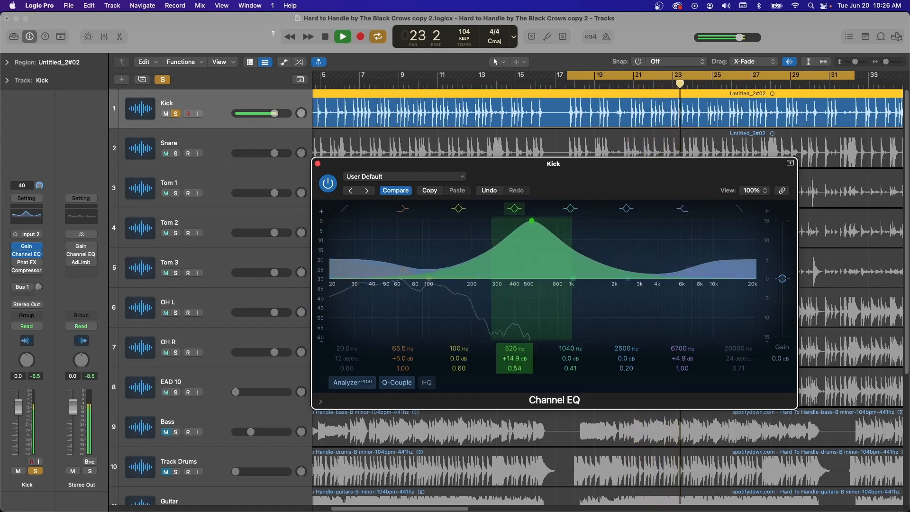
pyautogui.moveTo(532, 222); pyautogui.dragTo(520, 323)
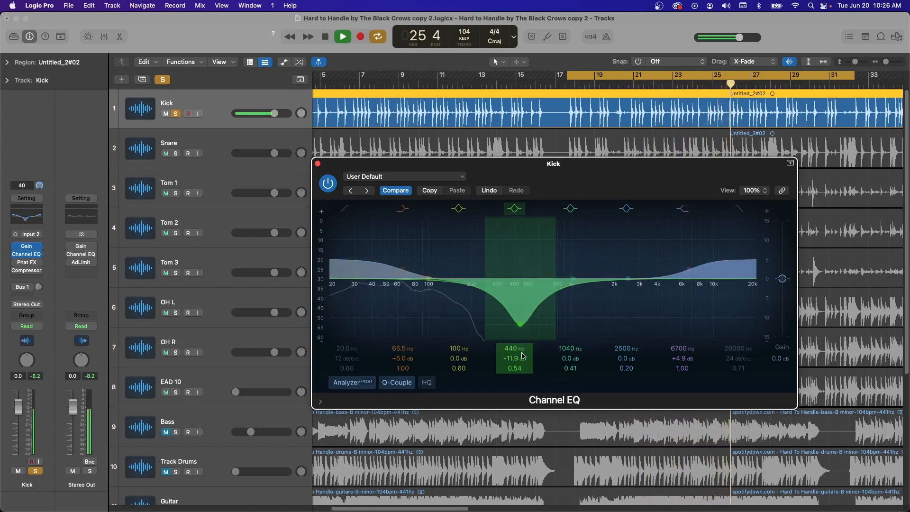
pyautogui.moveTo(524, 357); pyautogui.dragTo(518, 361)
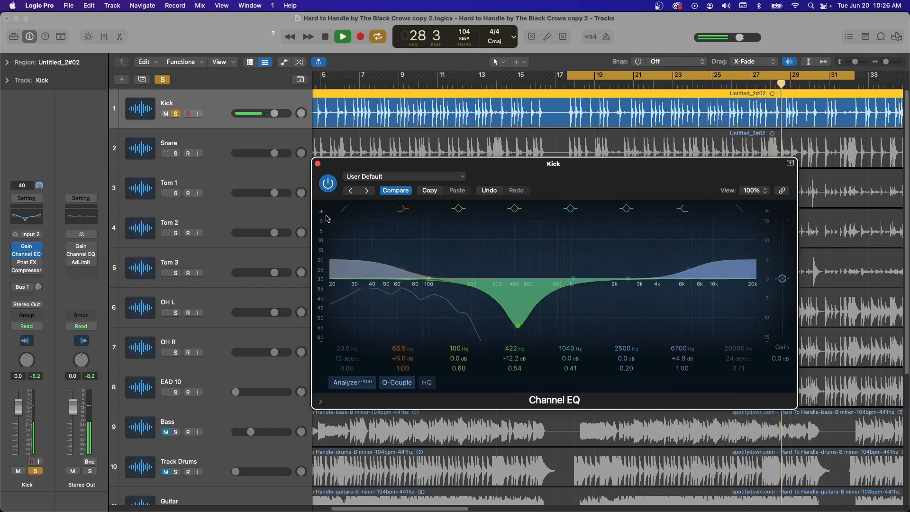
# - Turn off the Kick EQ's high and low shelves, and boost the first bell band by 3.9 dB at 59 Hz with Q 1.60
pyautogui.click(683, 209)
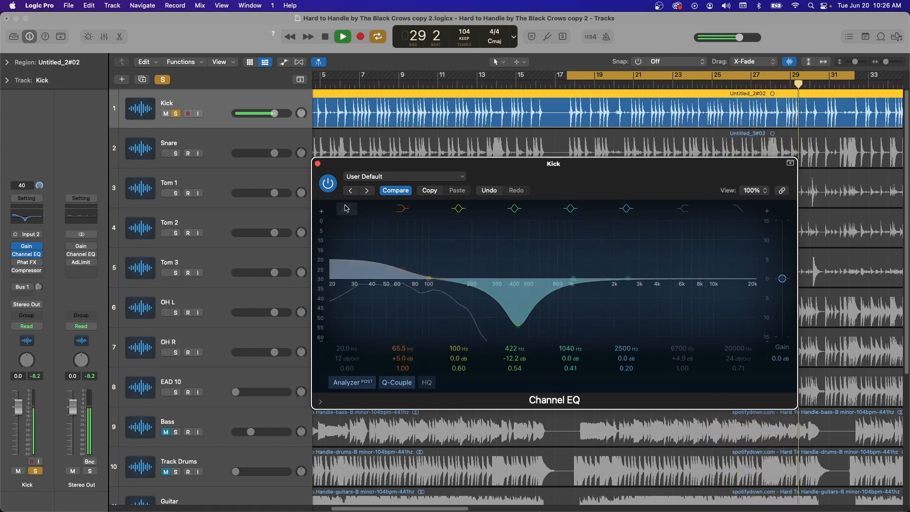
pyautogui.click(403, 209)
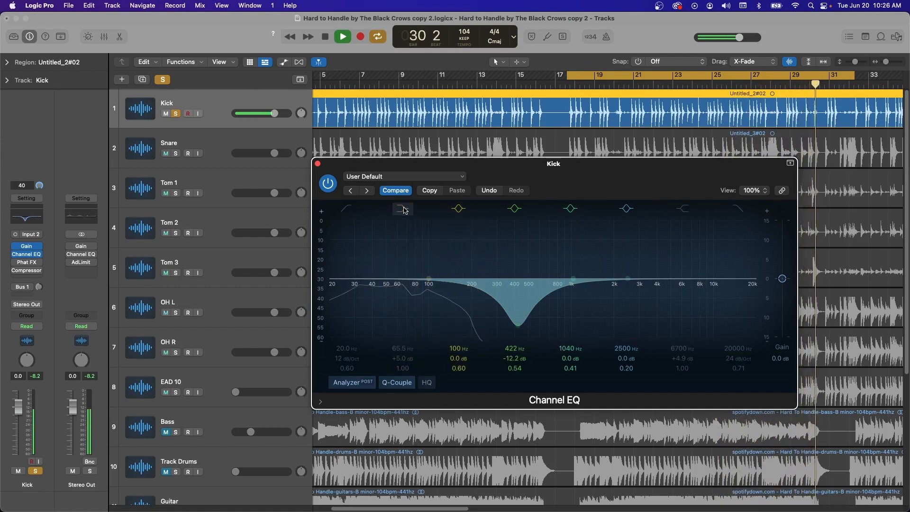
pyautogui.moveTo(428, 279); pyautogui.dragTo(420, 260)
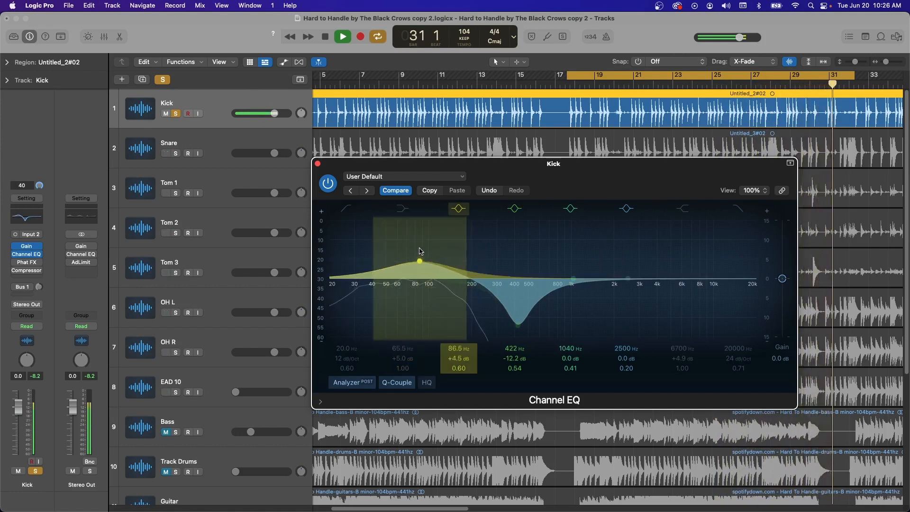
pyautogui.moveTo(463, 367); pyautogui.dragTo(462, 348)
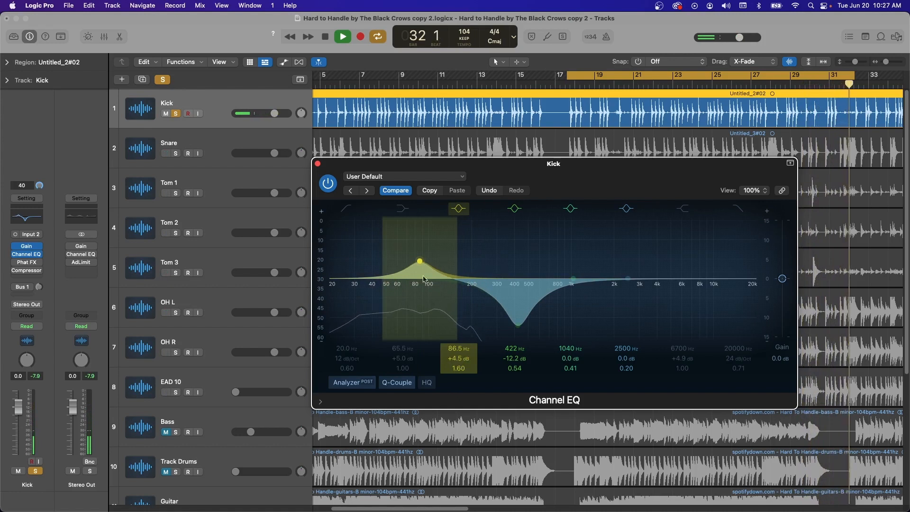
pyautogui.moveTo(419, 261); pyautogui.dragTo(396, 264)
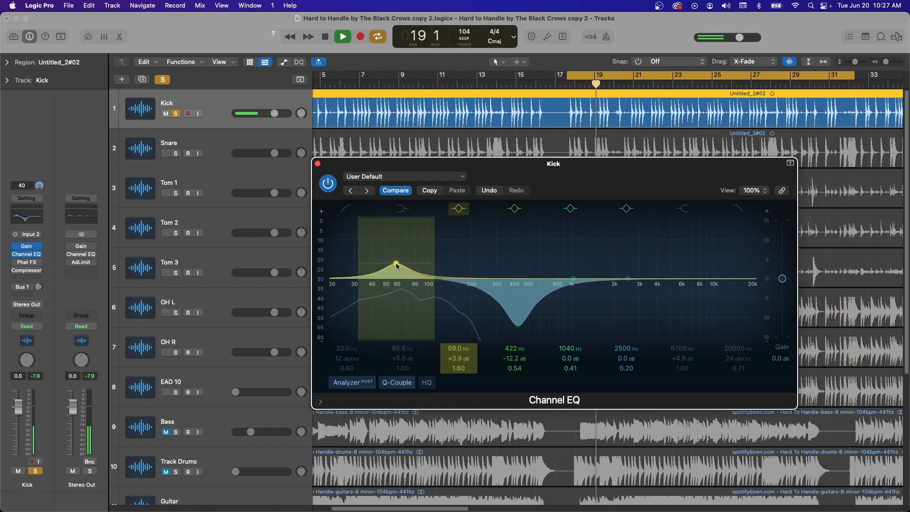
# - Enable the Kick EQ's low-cut filter at 35.4 Hz with Q 0.79
pyautogui.click(346, 209)
pyautogui.moveTo(339, 285); pyautogui.dragTo(356, 284)
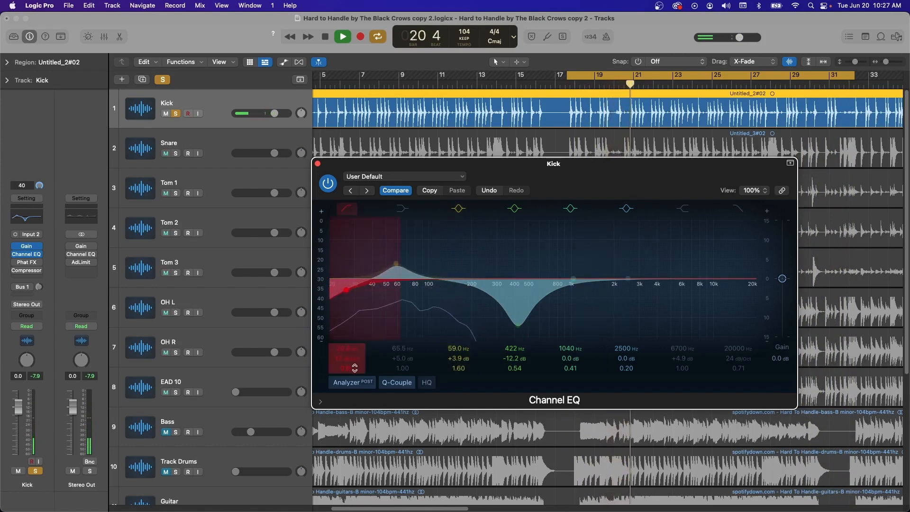
pyautogui.moveTo(355, 367); pyautogui.dragTo(355, 363)
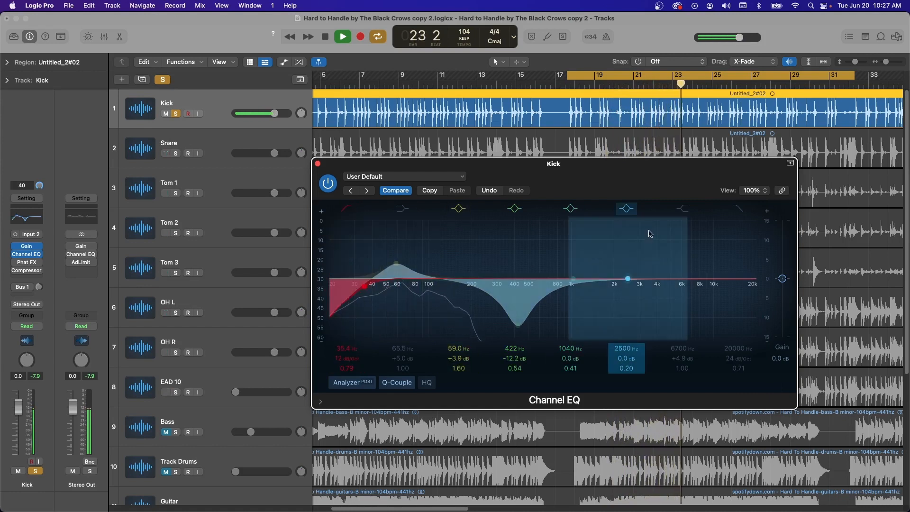
# - Boost the Kick's fourth bell band by 7.0 dB at 3740 Hz with Q 0.64, and compare the sound with the EQ bypassed and enabled
pyautogui.moveTo(628, 279); pyautogui.dragTo(652, 228)
pyautogui.moveTo(629, 371); pyautogui.dragTo(625, 357)
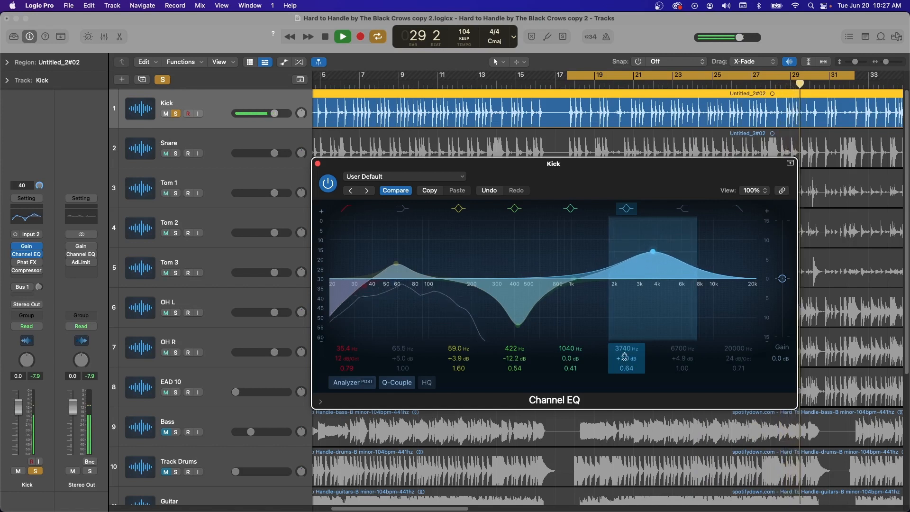
pyautogui.click(324, 183)
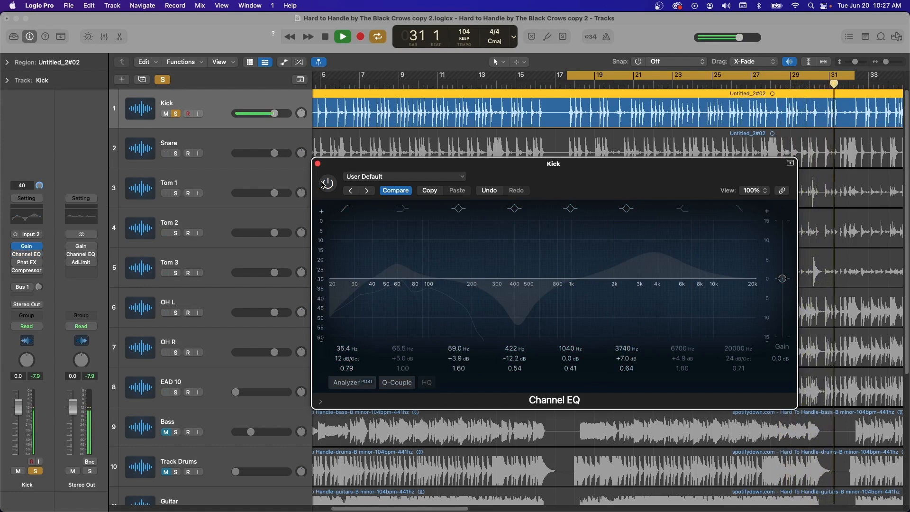
pyautogui.click(323, 184)
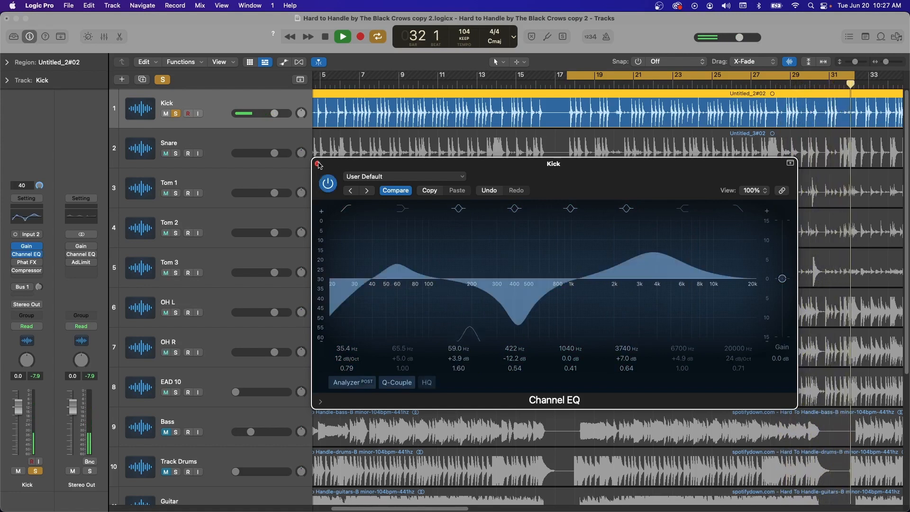
# - Close the Kick's EQ window, solo the Snare alongside it, and move the Snare's Channel EQ directly below Gain in the mixer
pyautogui.click(318, 164)
pyautogui.click(175, 153)
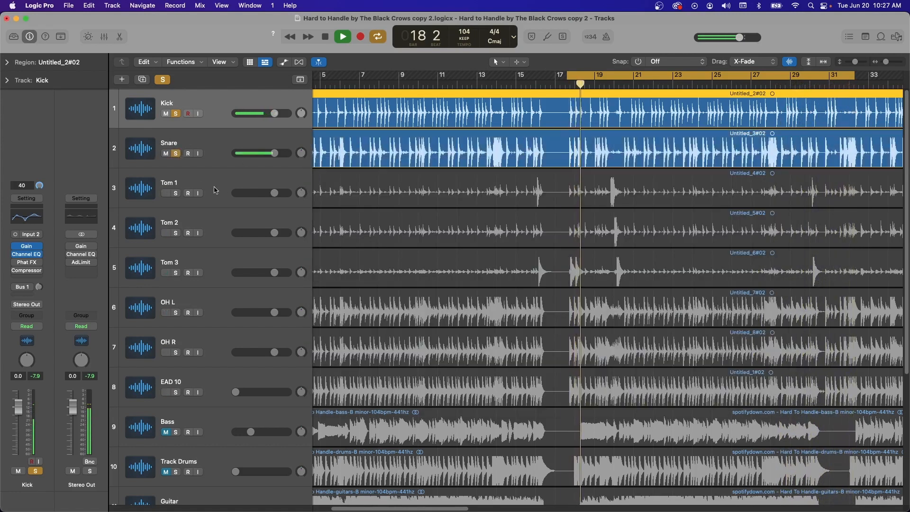
pyautogui.press('x')
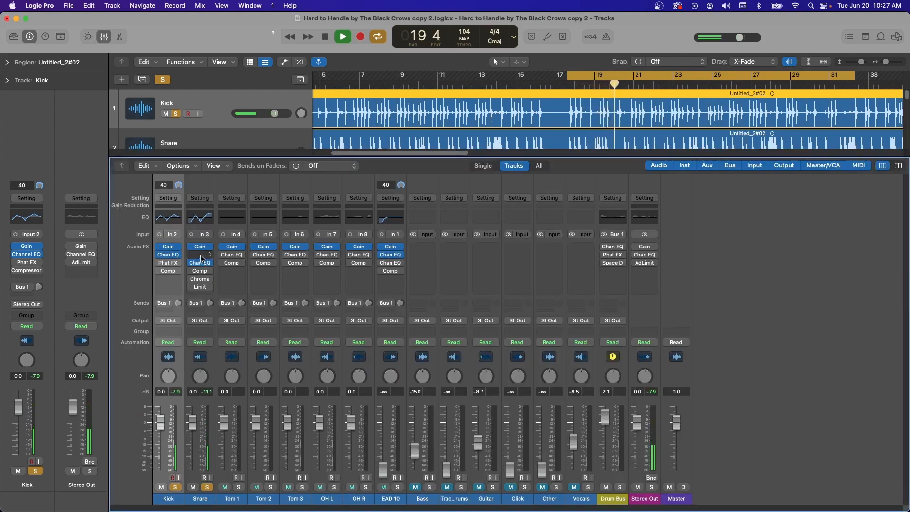
pyautogui.moveTo(200, 257); pyautogui.dragTo(200, 255)
# - Select the Kick and Snare channel strips together and compare them with their Channel EQs bypassed and enabled
pyautogui.keyDown('shift'); pyautogui.click(199, 354); pyautogui.keyUp('shift')
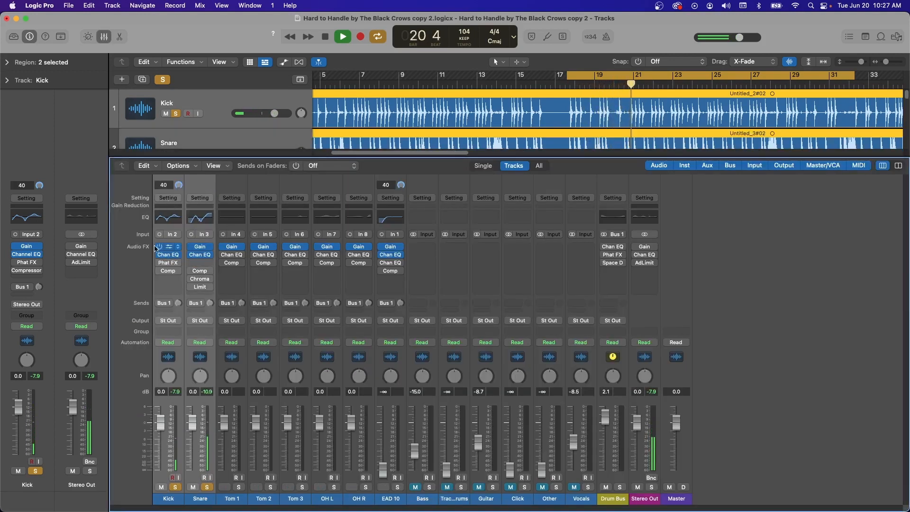
pyautogui.click(159, 255)
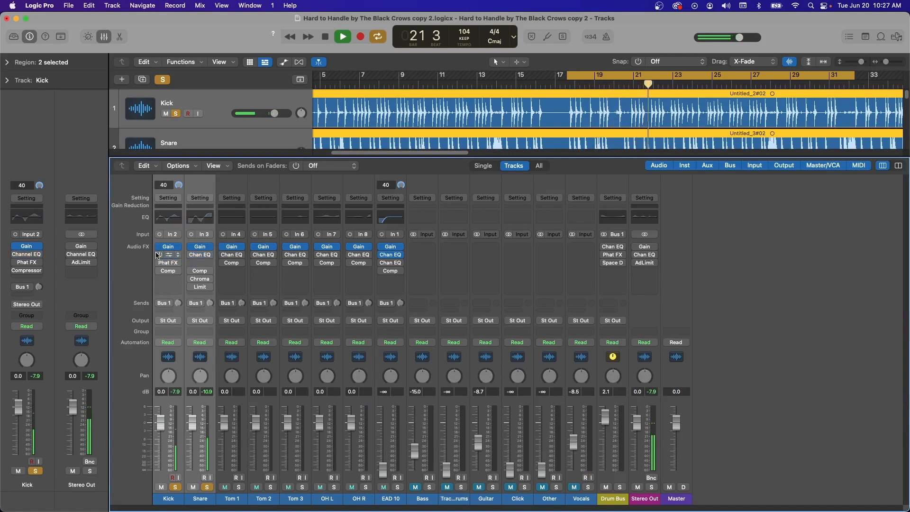
pyautogui.click(159, 255)
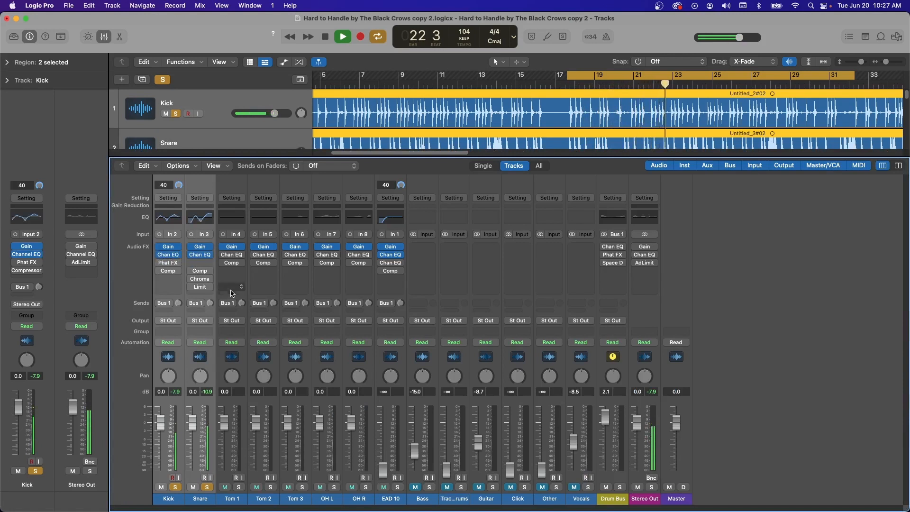
# - Solo Tom 1 in place of the Kick and Snare, and play it
pyautogui.click(239, 487)
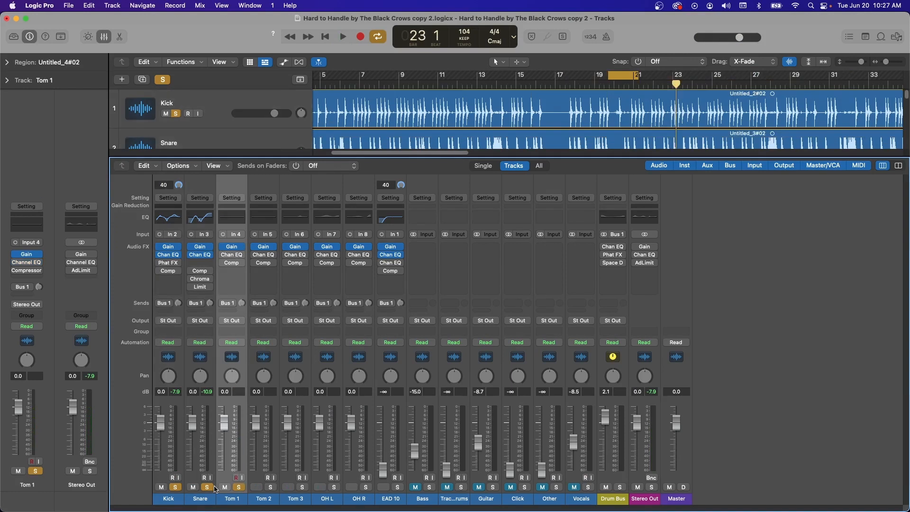
pyautogui.click(207, 488)
pyautogui.click(175, 487)
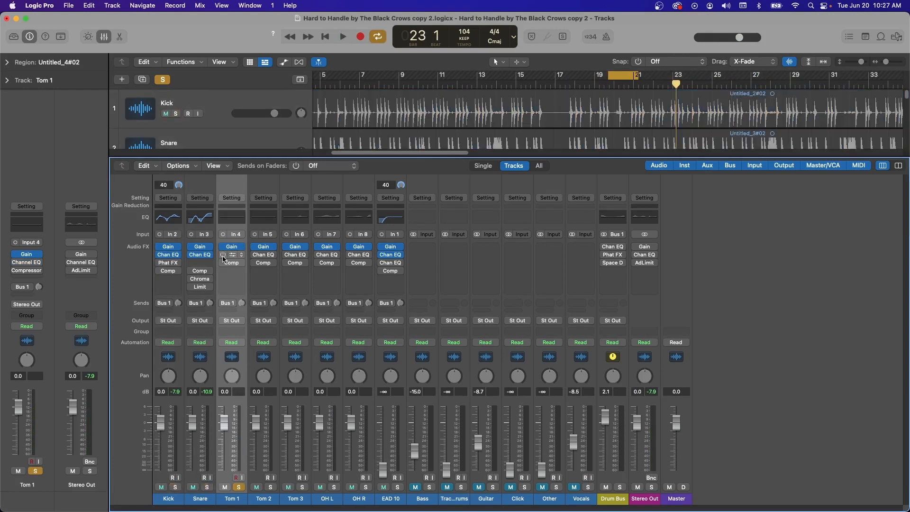
pyautogui.press('space')
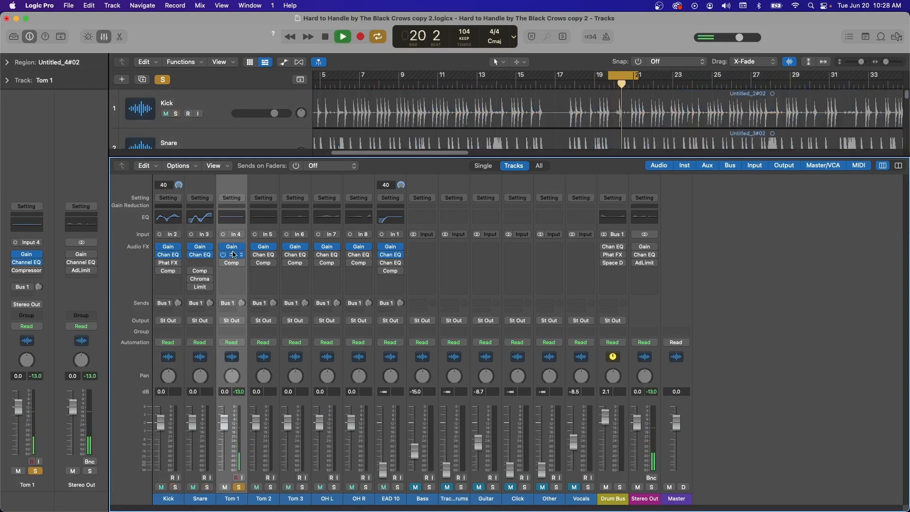
# - Enable the low-cut filter in Tom 1's Channel EQ, and boost the first bell band by 1.7 dB at 159 Hz with Q 1.60
pyautogui.click(344, 210)
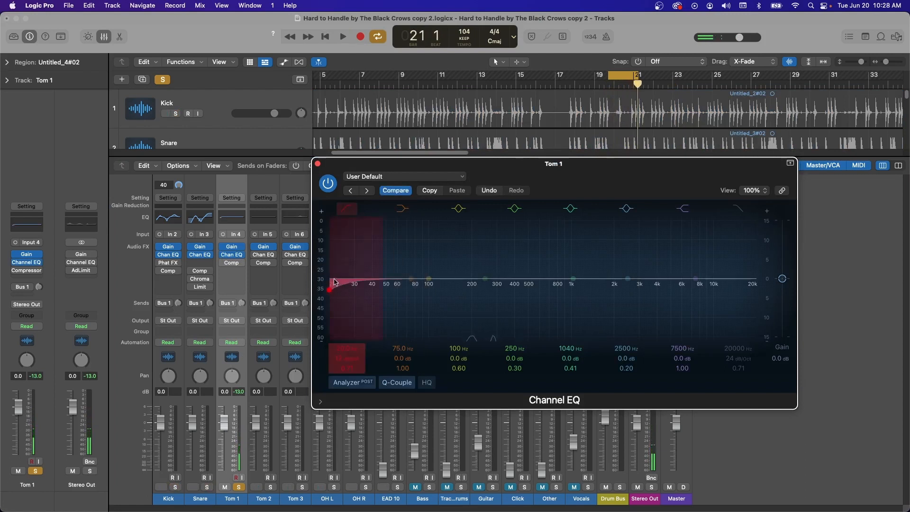
pyautogui.press('space')
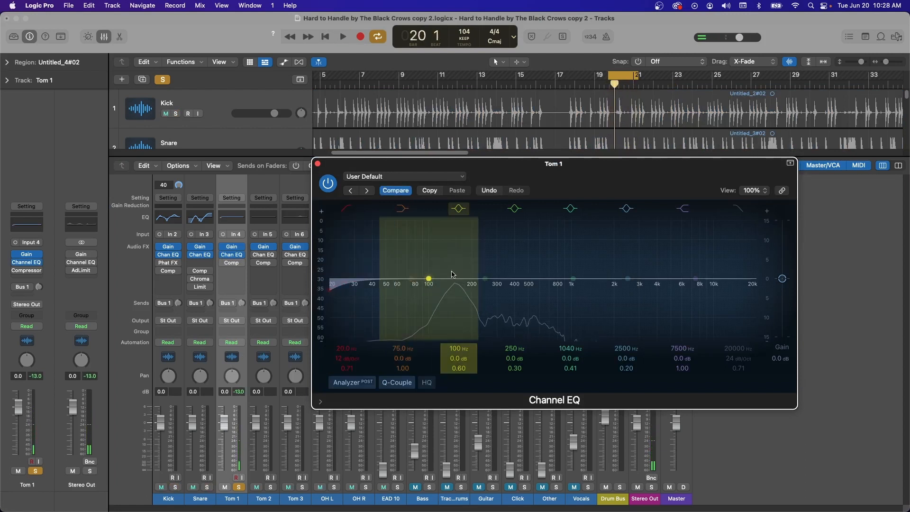
pyautogui.moveTo(453, 275)
pyautogui.mouseDown()
pyautogui.moveTo(481, 262)
pyautogui.moveTo(482, 249)
pyautogui.moveTo(463, 248)
pyautogui.moveTo(463, 237)
pyautogui.moveTo(463, 267)
pyautogui.mouseUp()
pyautogui.press('space')
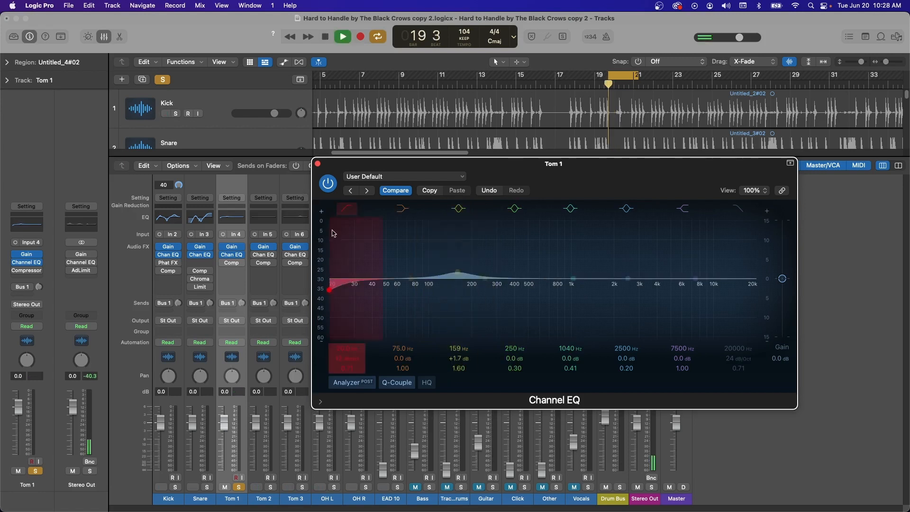
pyautogui.press('space')
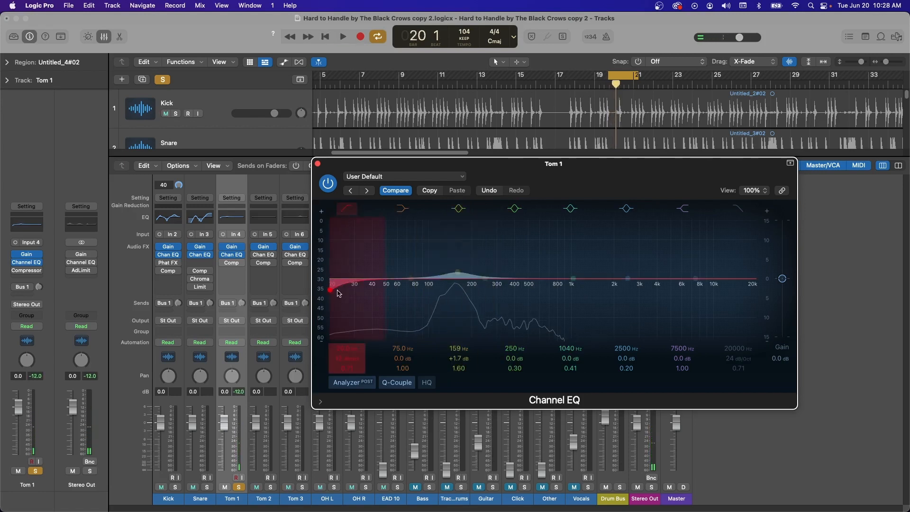
# - Set Tom 1's low-cut filter to 137 Hz with Q 1.60, and turn off the first bell band
pyautogui.moveTo(339, 293); pyautogui.dragTo(435, 288)
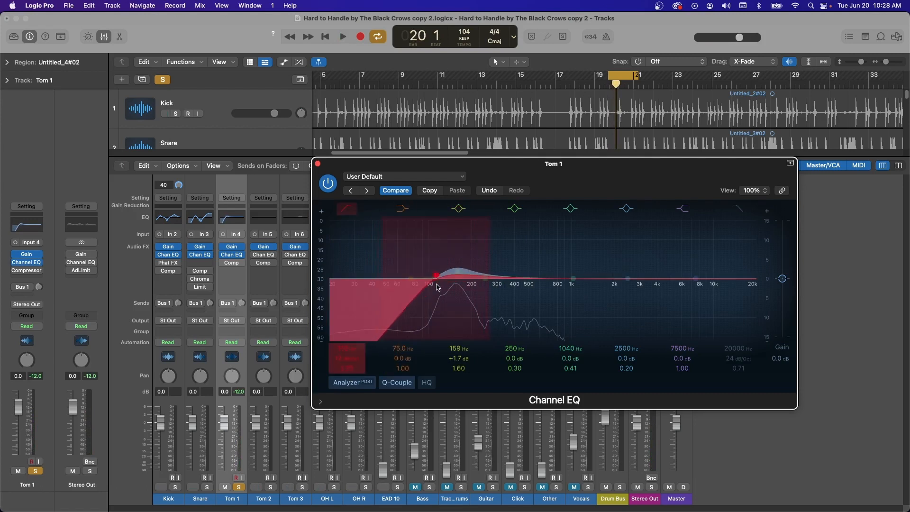
pyautogui.click(458, 208)
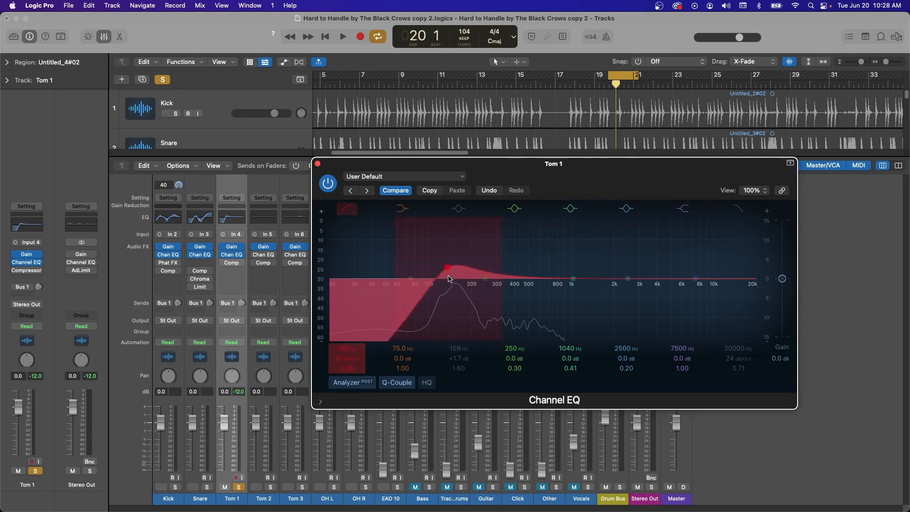
pyautogui.press('space')
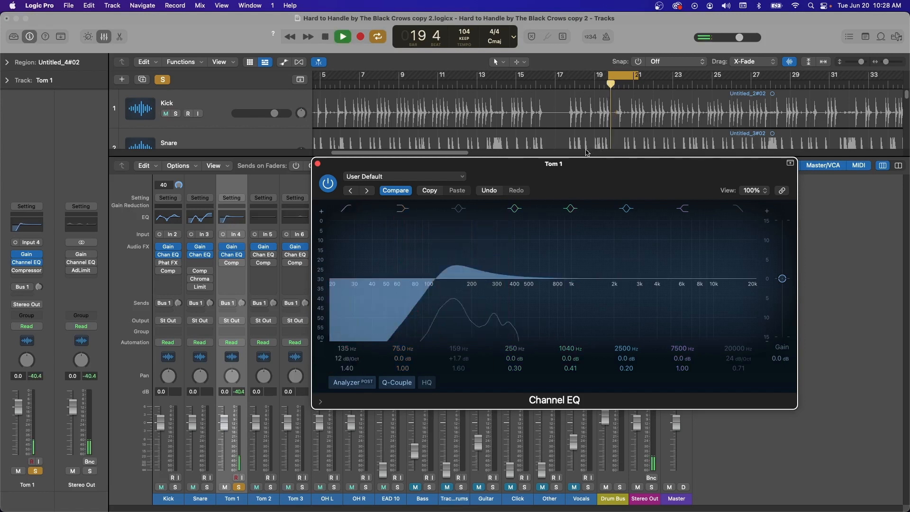
pyautogui.moveTo(449, 266); pyautogui.dragTo(454, 250)
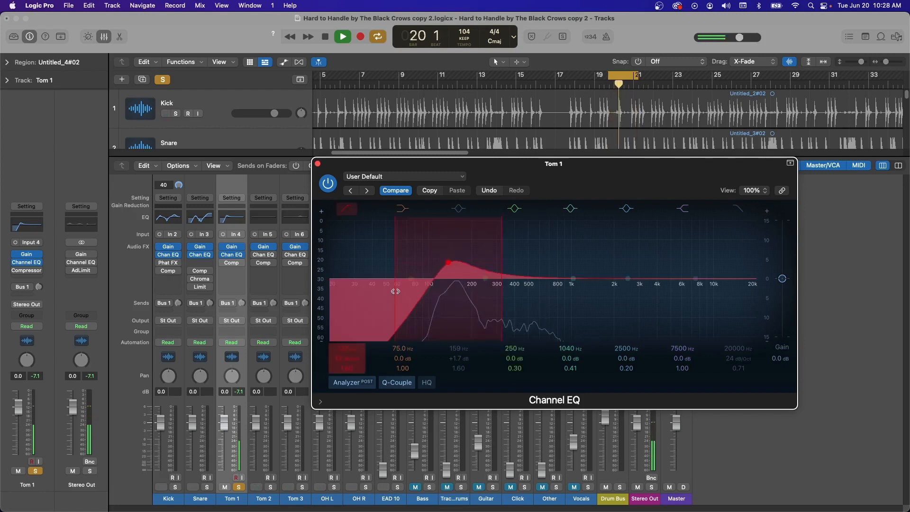
pyautogui.press('space')
# - Cut Tom 1's third bell band by 13.1 dB at 575 Hz and listen to the result
pyautogui.moveTo(582, 284); pyautogui.dragTo(539, 334)
pyautogui.press('space')
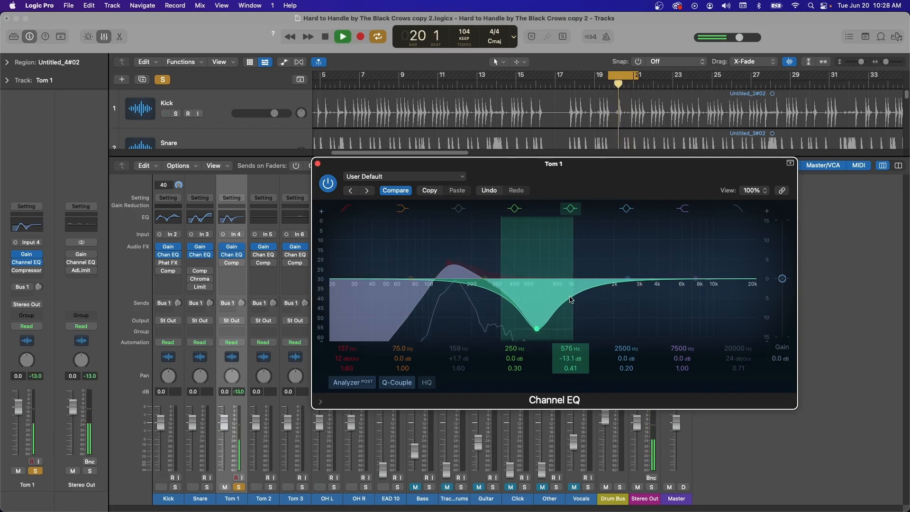
pyautogui.press('space')
# - Narrow Tom 1's second bell band to Q 2.30, cut it by 4.2 dB at 312 Hz, and play the result
pyautogui.moveTo(487, 276); pyautogui.dragTo(504, 263)
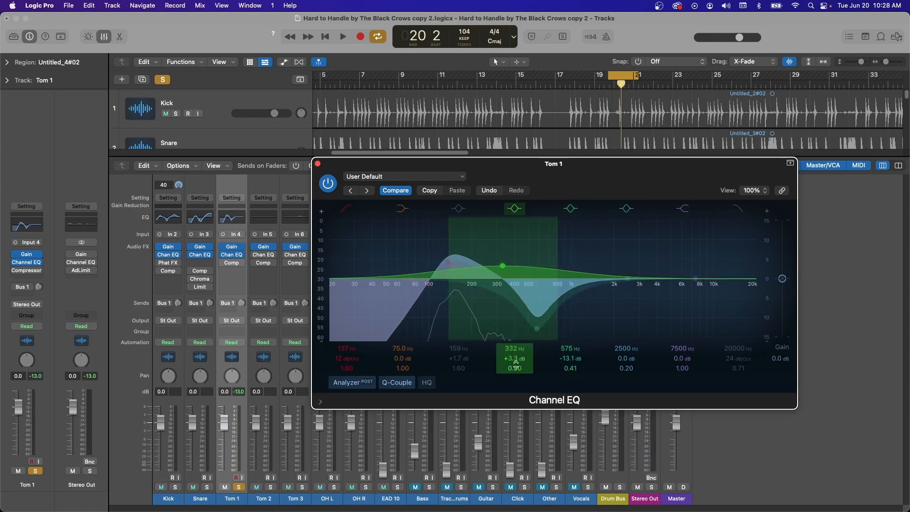
pyautogui.moveTo(515, 369); pyautogui.dragTo(516, 353)
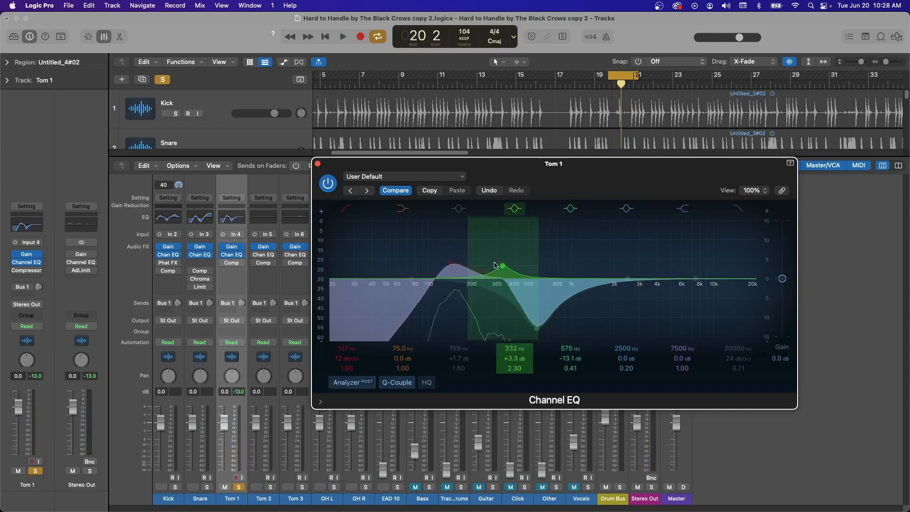
pyautogui.moveTo(504, 263); pyautogui.dragTo(499, 300)
pyautogui.press('space')
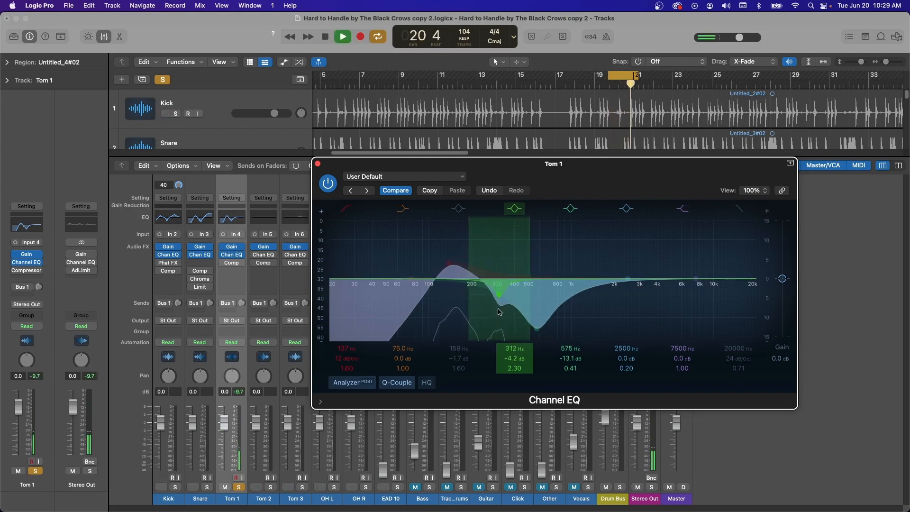
# - Boost Tom 1's fourth bell band by 4.1 dB at 3720 Hz with Q 0.75, and its high shelf by 11.3 dB at 5950 Hz
pyautogui.press('space')
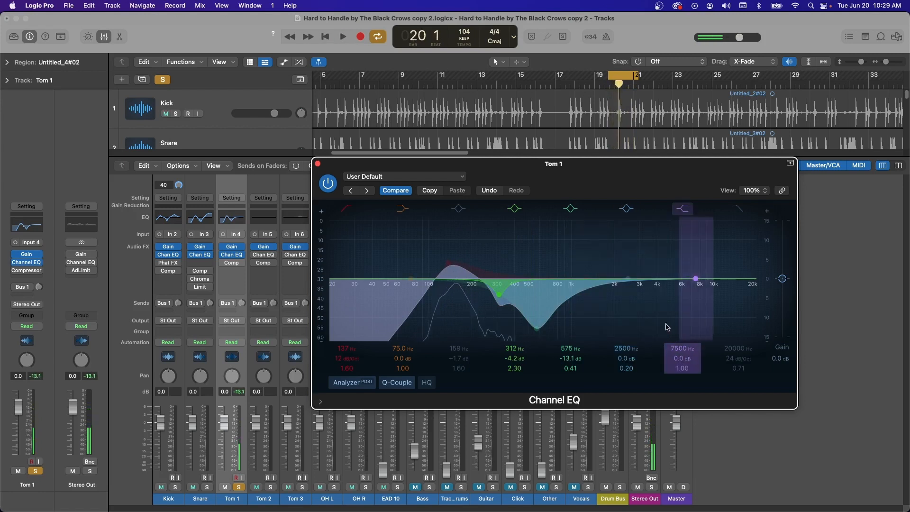
pyautogui.moveTo(628, 278); pyautogui.dragTo(639, 264)
pyautogui.moveTo(629, 369); pyautogui.dragTo(630, 344)
pyautogui.moveTo(657, 277); pyautogui.dragTo(690, 227)
pyautogui.press('space')
pyautogui.press('space')
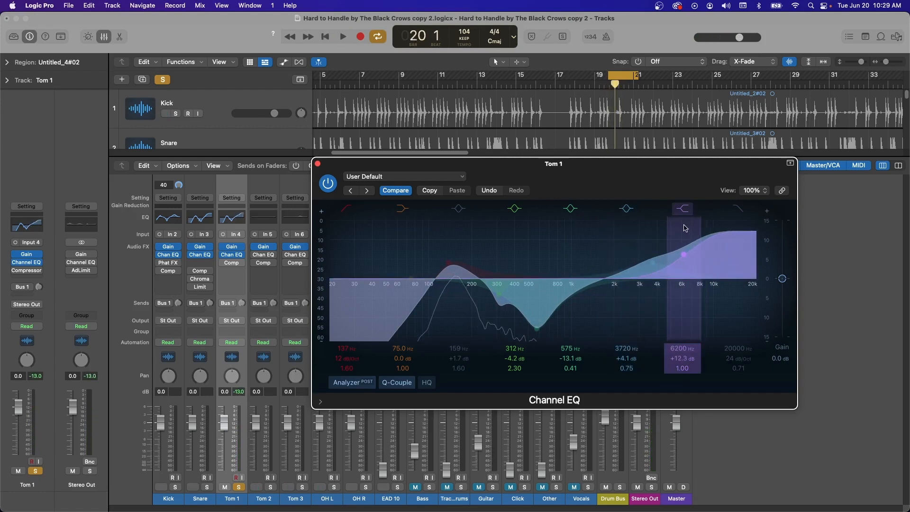
pyautogui.press('space')
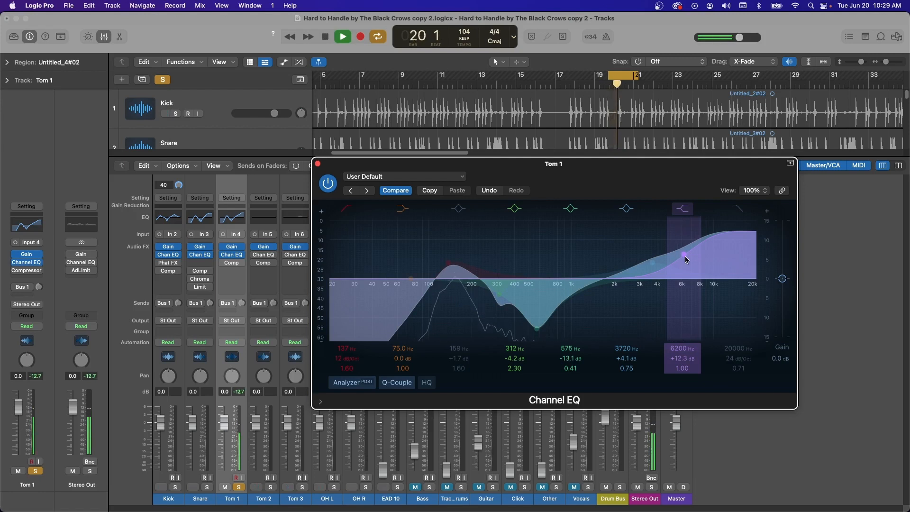
pyautogui.moveTo(685, 258); pyautogui.dragTo(682, 261)
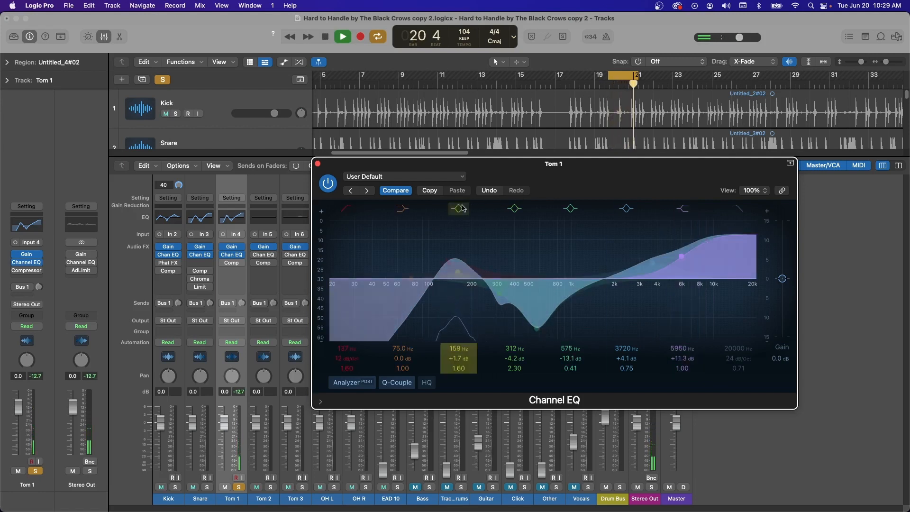
# - Enable Tom 1's first bell band, cut it by 3.2 dB at 1510 Hz, and set the low-cut filter to 142 Hz with Q 2.20
pyautogui.moveTo(458, 272); pyautogui.dragTo(597, 304)
pyautogui.press('space')
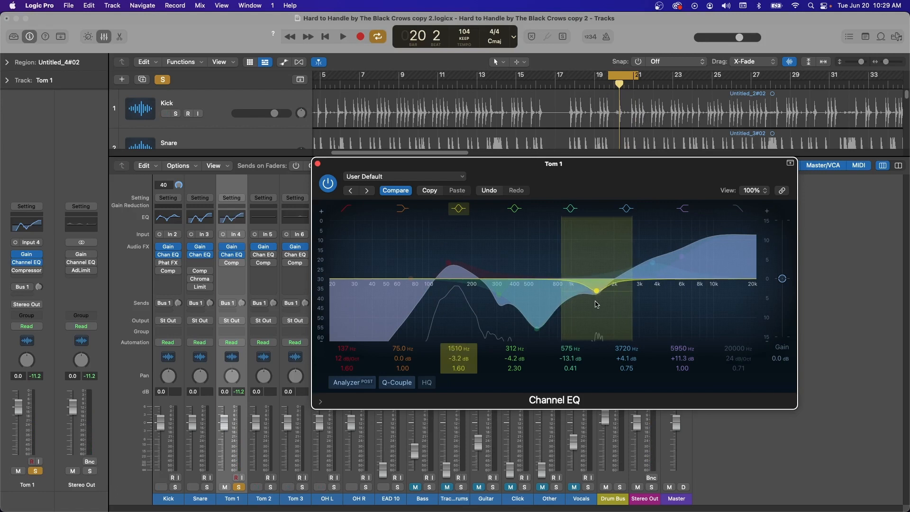
pyautogui.press('space')
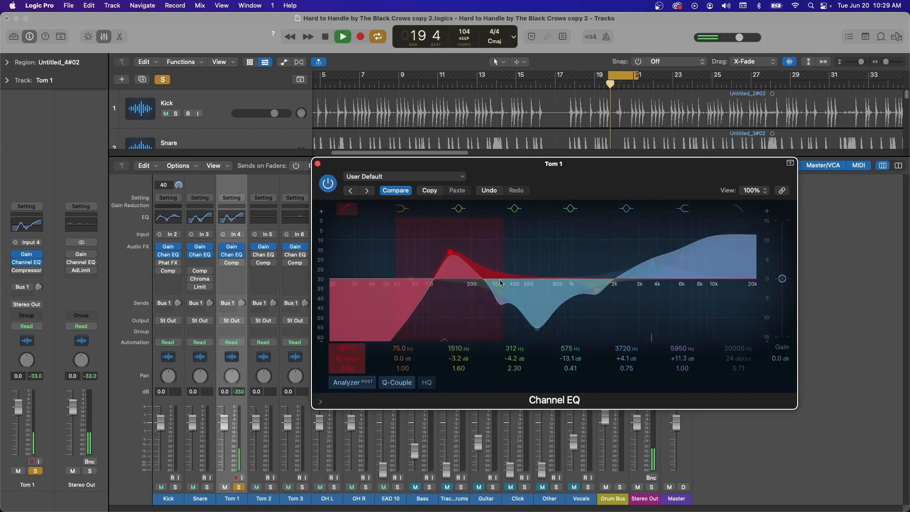
# - Solo the kick and snare alongside Tom 1 to hear them together, and close Tom 1's EQ
pyautogui.click(174, 488)
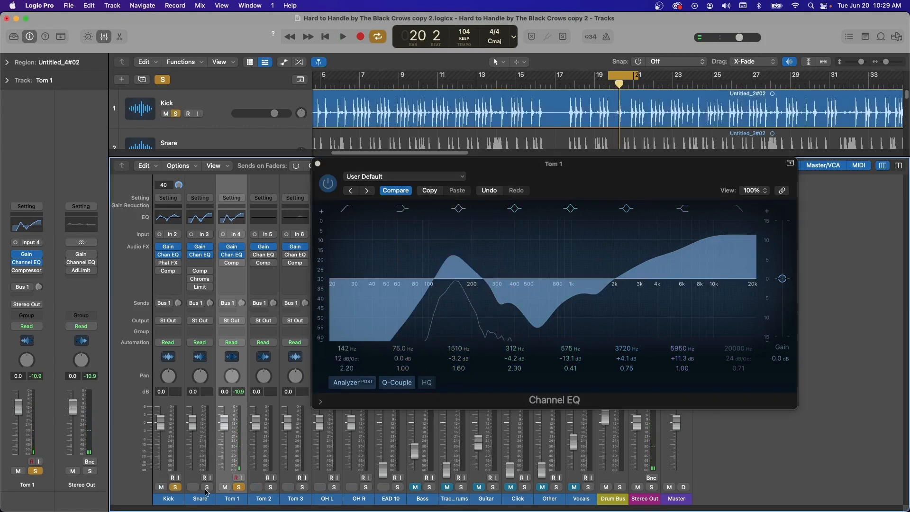
pyautogui.click(207, 487)
pyautogui.press('space')
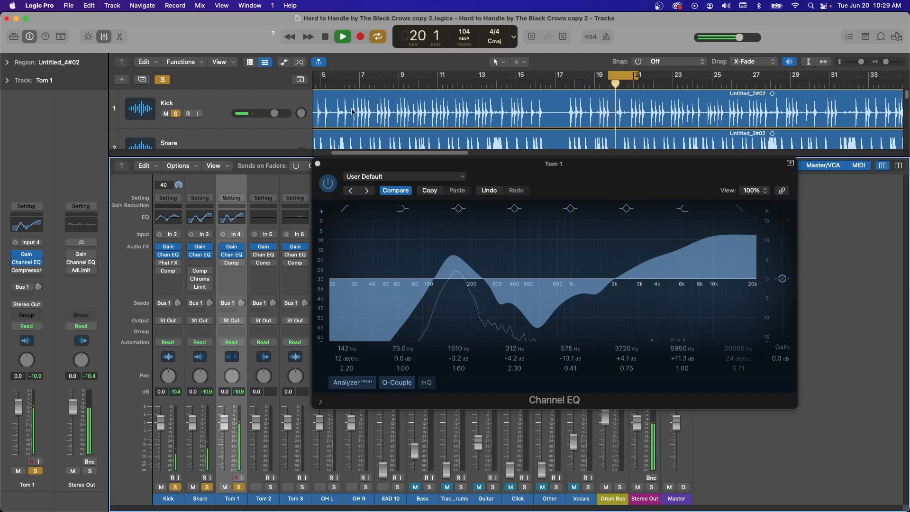
pyautogui.press('space')
pyautogui.click(317, 164)
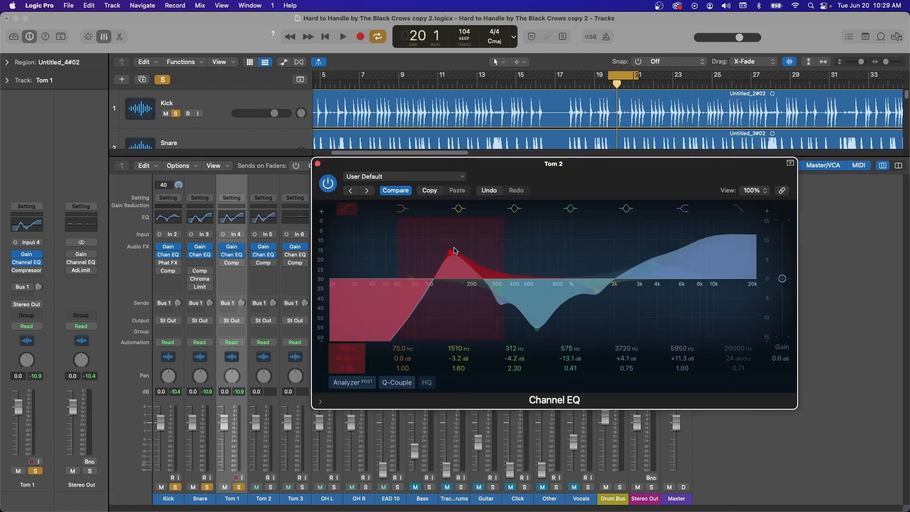
# - Set Tom 2's low-cut filter to 116 Hz with Q 1.40 during playback, and add Tom 2 to the soloed tracks
pyautogui.press('space')
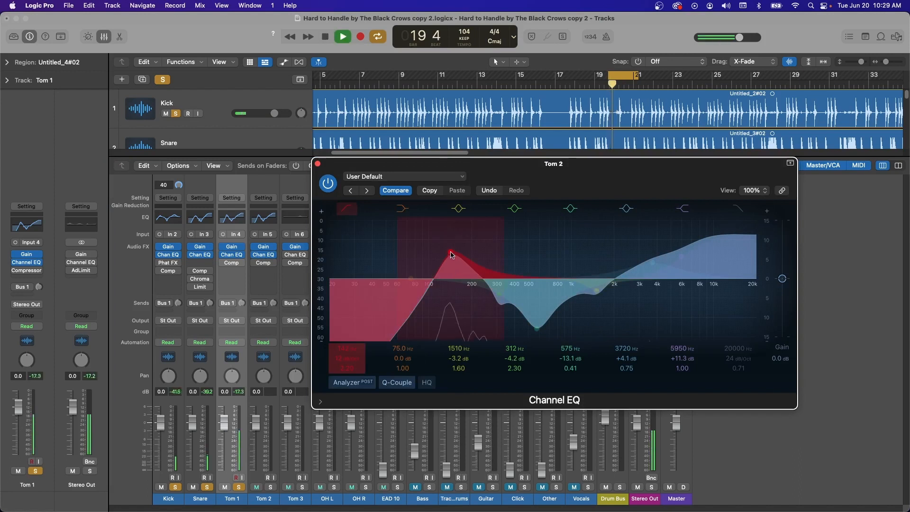
pyautogui.moveTo(451, 252)
pyautogui.mouseDown()
pyautogui.moveTo(429, 261)
pyautogui.moveTo(440, 261)
pyautogui.mouseUp()
pyautogui.click(270, 488)
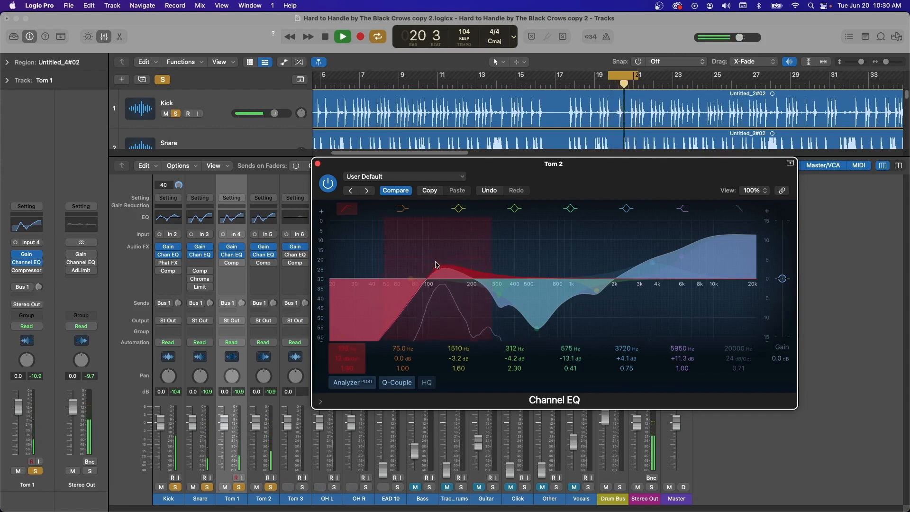
# - Set Tom 2's bell cuts to -13.2 dB at 560 Hz, -4.2 dB at 306 Hz and -2.7 dB at 1350 Hz, and close its EQ
pyautogui.moveTo(542, 301); pyautogui.dragTo(542, 330)
pyautogui.moveTo(501, 296)
pyautogui.mouseDown()
pyautogui.moveTo(505, 209)
pyautogui.moveTo(502, 295)
pyautogui.mouseUp()
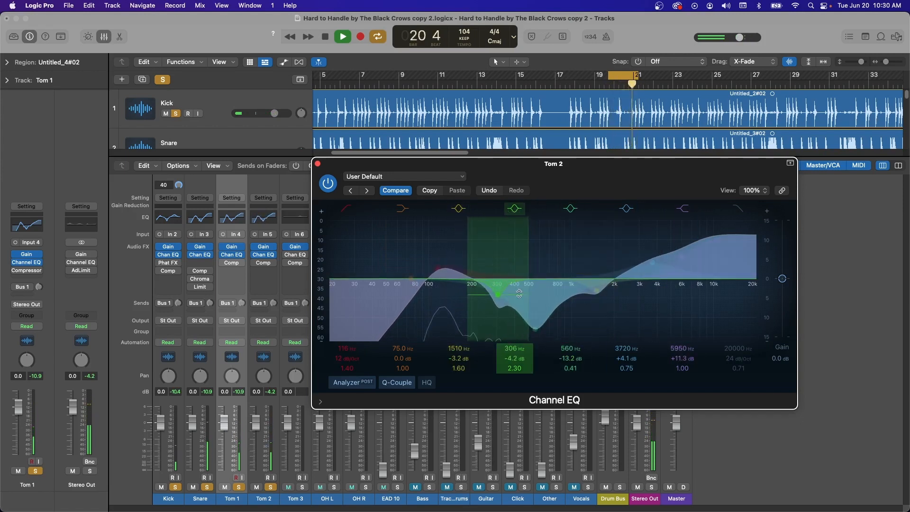
pyautogui.click(598, 290)
pyautogui.moveTo(602, 290)
pyautogui.mouseDown()
pyautogui.moveTo(594, 240)
pyautogui.moveTo(591, 287)
pyautogui.mouseUp()
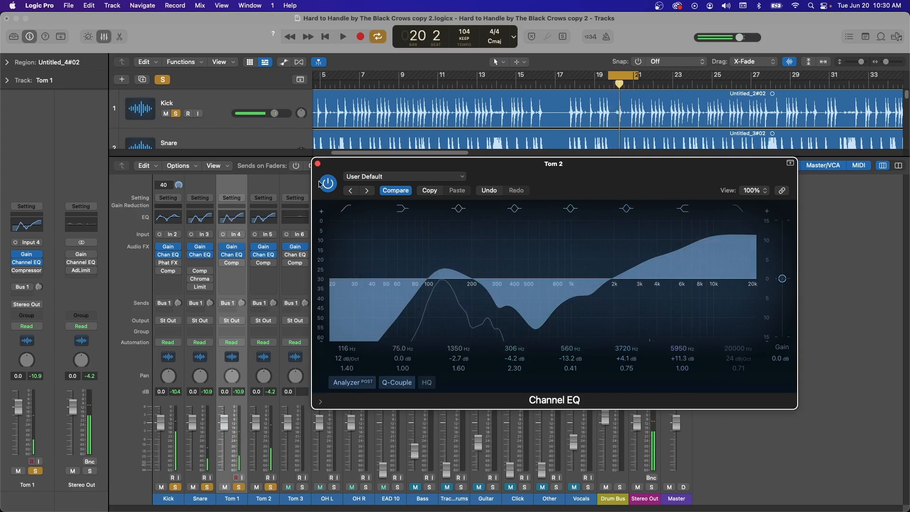
pyautogui.click(317, 164)
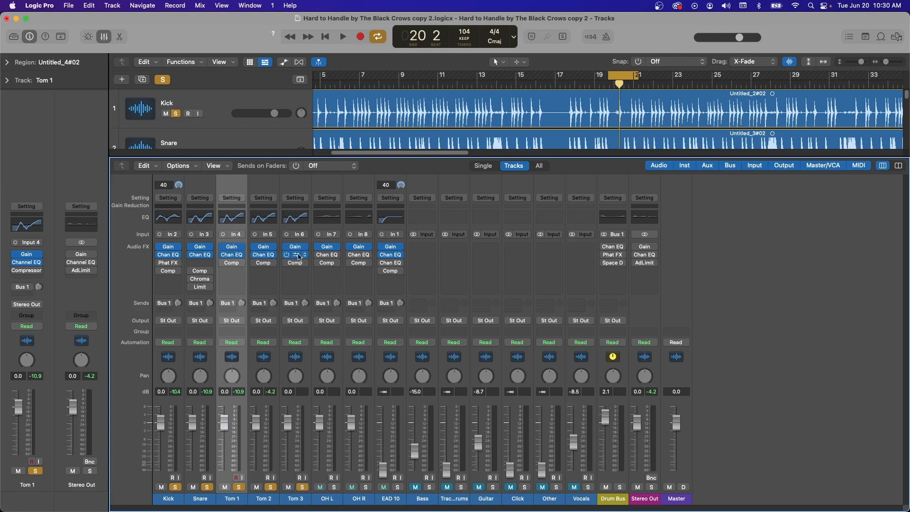
# - Open Tom 3's Channel EQ and set its low-cut filter to 59.5 Hz with Q 1.50 during playback
pyautogui.click(298, 257)
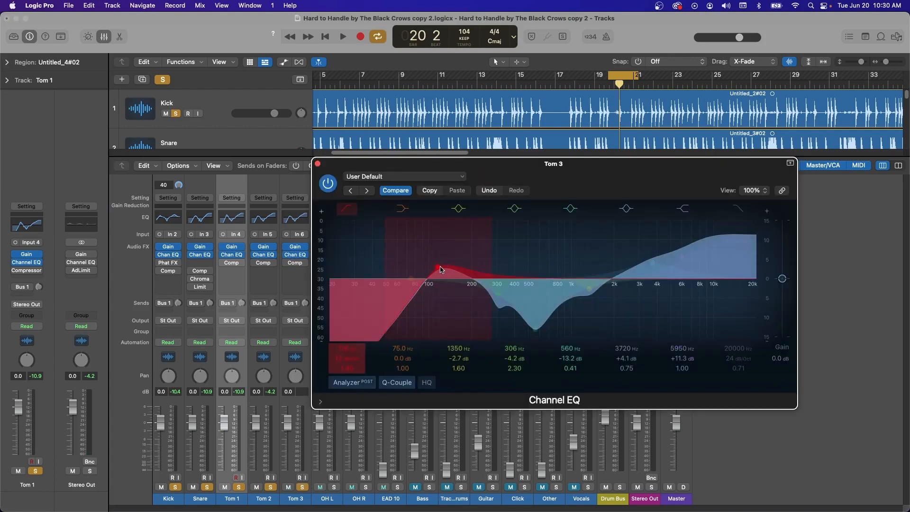
pyautogui.press('space')
pyautogui.moveTo(437, 269); pyautogui.dragTo(403, 269)
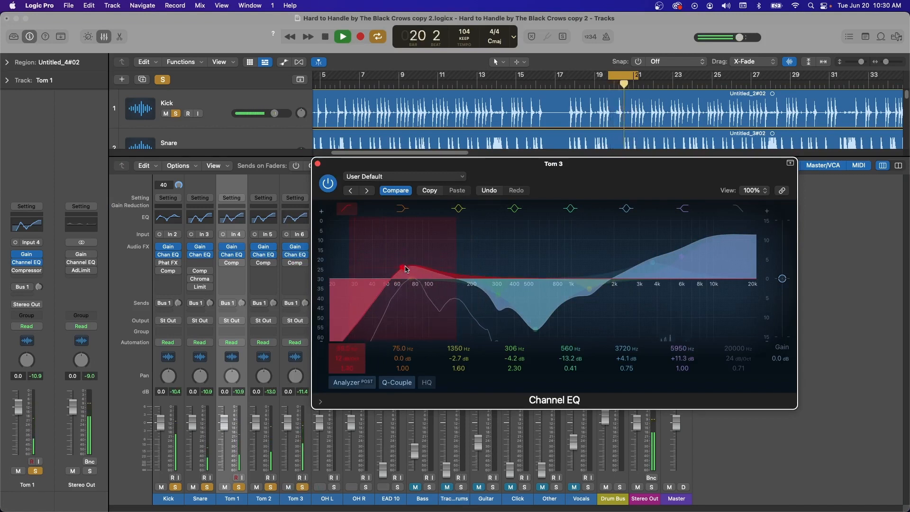
pyautogui.moveTo(400, 268); pyautogui.dragTo(402, 252)
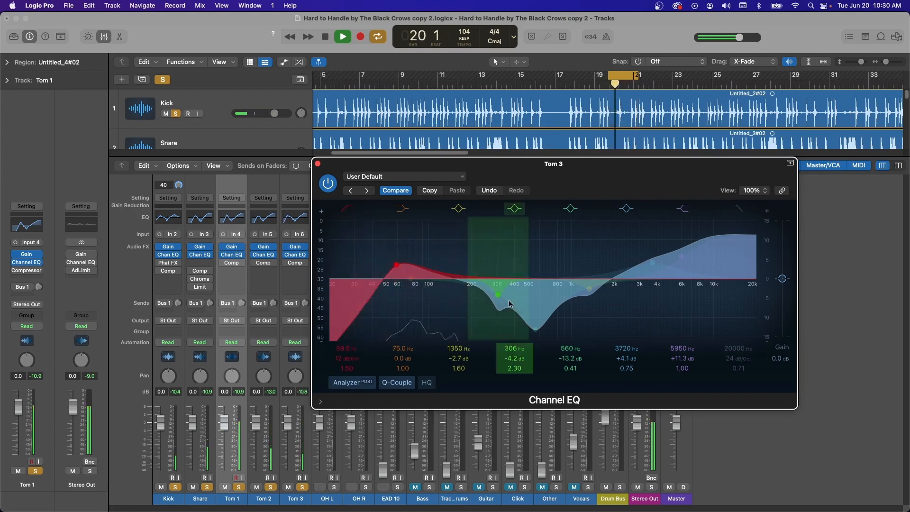
# - Cut Tom 3's second bell band by 7.2 dB at 164 Hz with Q 1.70, and its third bell band by 12.8 dB at 446 Hz
pyautogui.moveTo(499, 300); pyautogui.dragTo(462, 225)
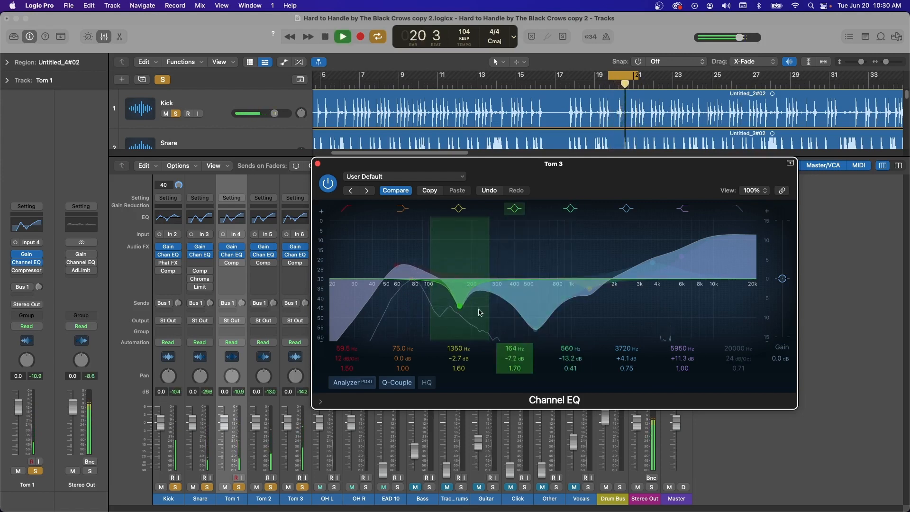
pyautogui.moveTo(536, 329); pyautogui.dragTo(522, 357)
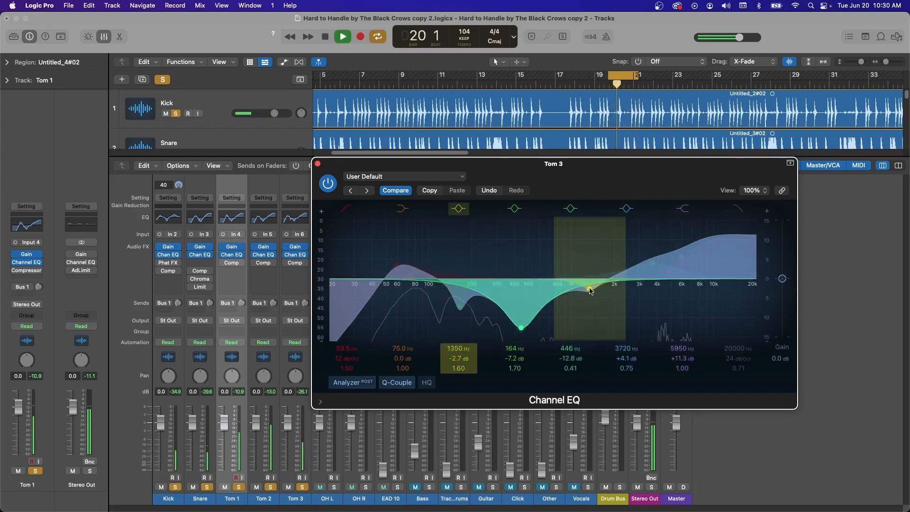
# - Move Tom 3's first bell cut higher and deeper, shift its fourth bell boost slightly higher and lower its gain, and close the EQ
pyautogui.moveTo(590, 290); pyautogui.dragTo(616, 305)
pyautogui.press('space')
pyautogui.press('space')
pyautogui.press('space')
pyautogui.press('space')
pyautogui.moveTo(653, 263); pyautogui.dragTo(659, 266)
pyautogui.press('space')
pyautogui.press('super+w')
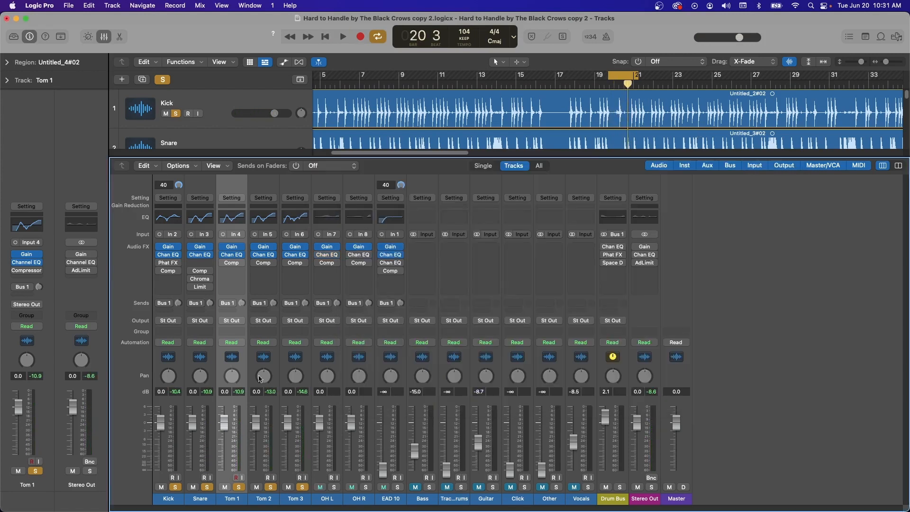
# - Turn off solo on the kick, snare and tom tracks
pyautogui.click(176, 487)
pyautogui.click(207, 486)
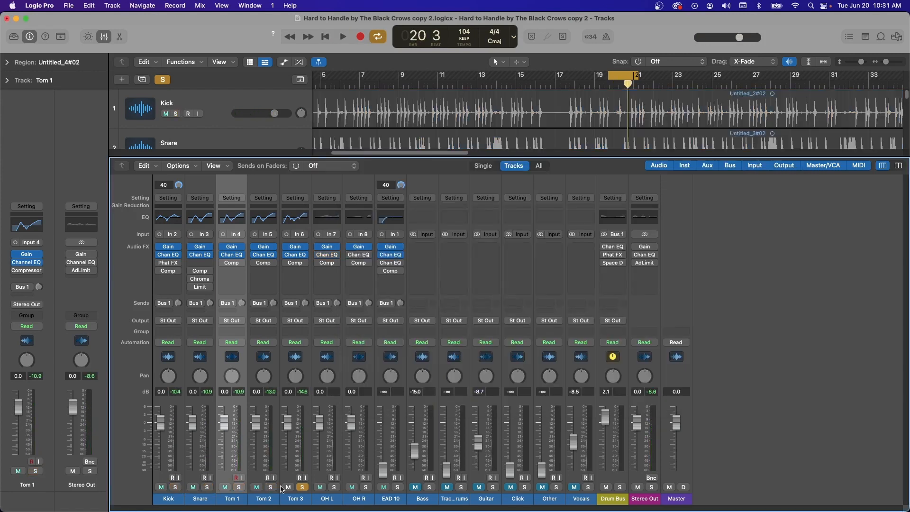
pyautogui.click(302, 487)
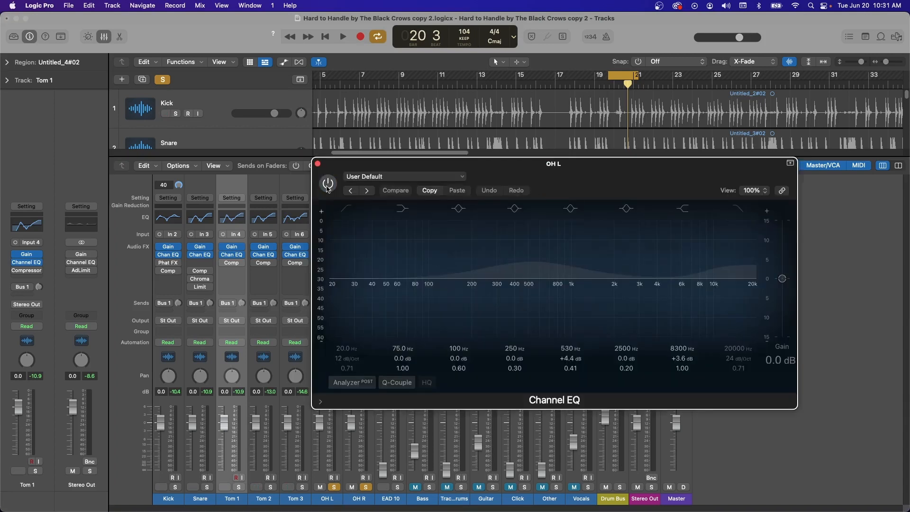
# - Switch on the OH L Channel EQ, play both overheads, and take OH R out of solo
pyautogui.click(328, 183)
pyautogui.moveTo(341, 166); pyautogui.dragTo(300, 164)
pyautogui.press('space')
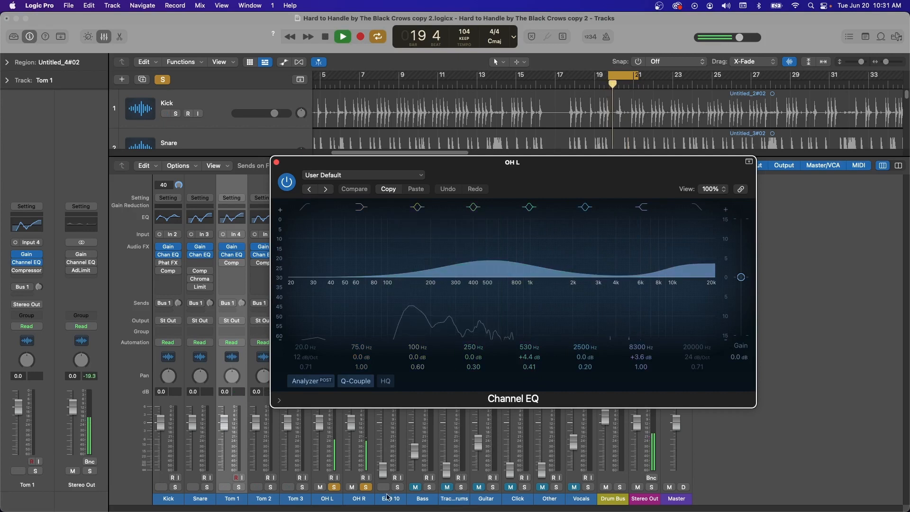
pyautogui.moveTo(617, 178); pyautogui.dragTo(780, 205)
pyautogui.click(366, 487)
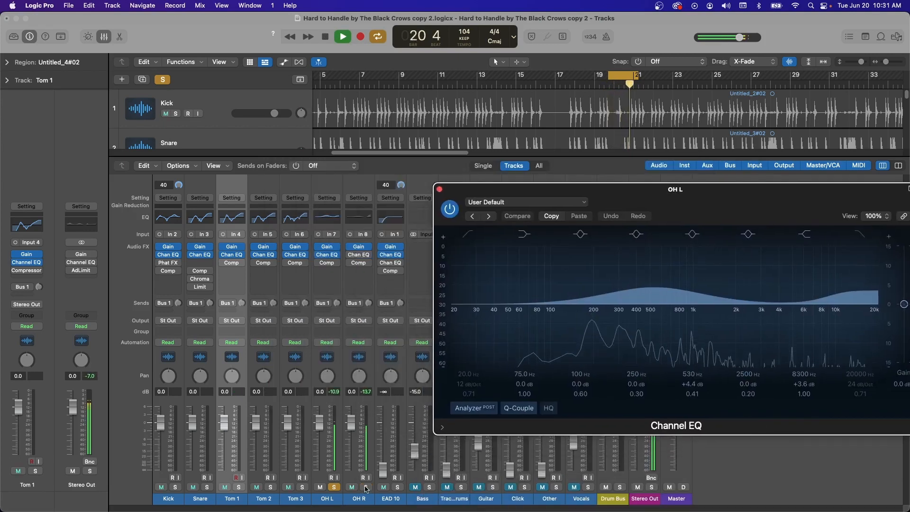
pyautogui.press('space')
pyautogui.moveTo(708, 190)
pyautogui.mouseDown()
pyautogui.moveTo(574, 163)
pyautogui.moveTo(695, 179)
pyautogui.mouseUp()
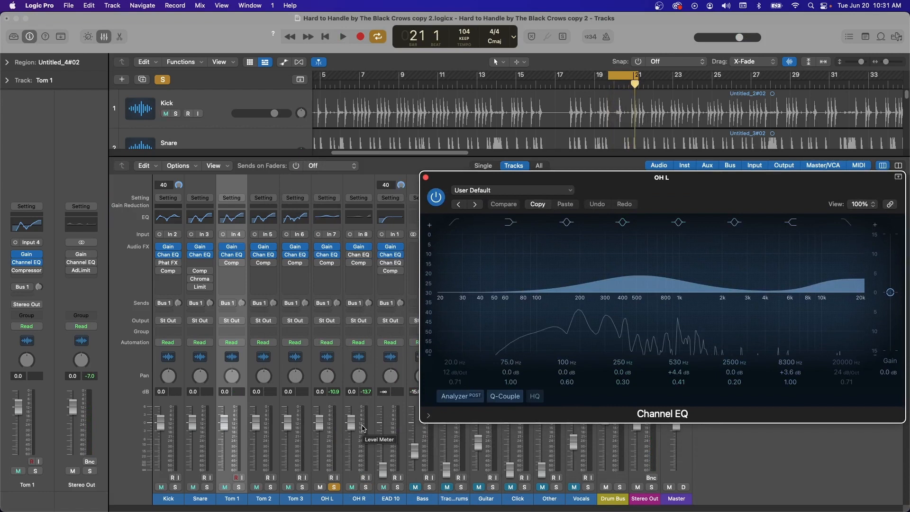
# - Shift OH L's third bell band to +3.4 dB at 685 Hz during playback, and turn off the second and third bells and the high shelf
pyautogui.press('space')
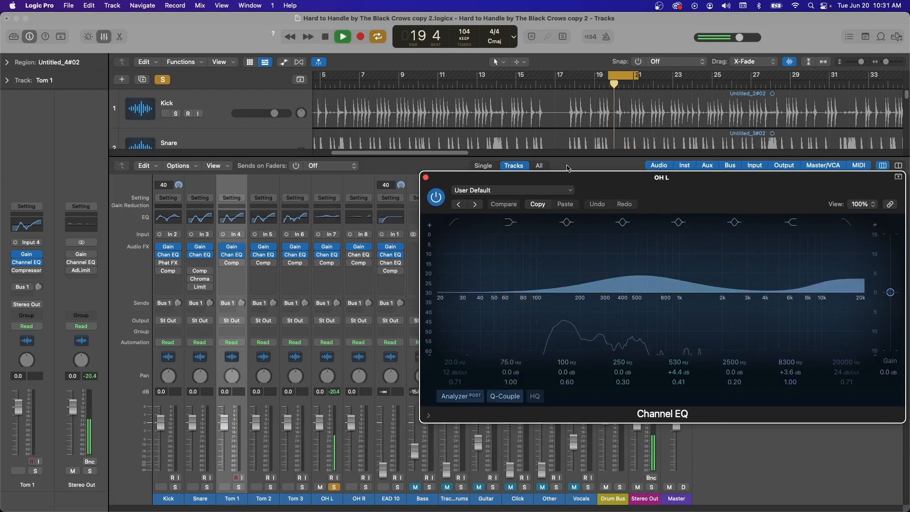
pyautogui.moveTo(639, 277); pyautogui.dragTo(657, 280)
pyautogui.click(623, 223)
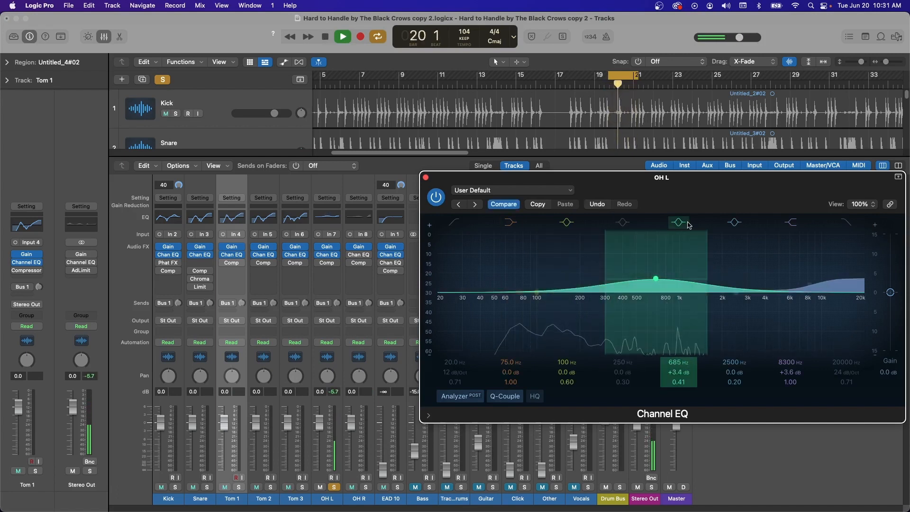
pyautogui.click(682, 222)
pyautogui.click(786, 227)
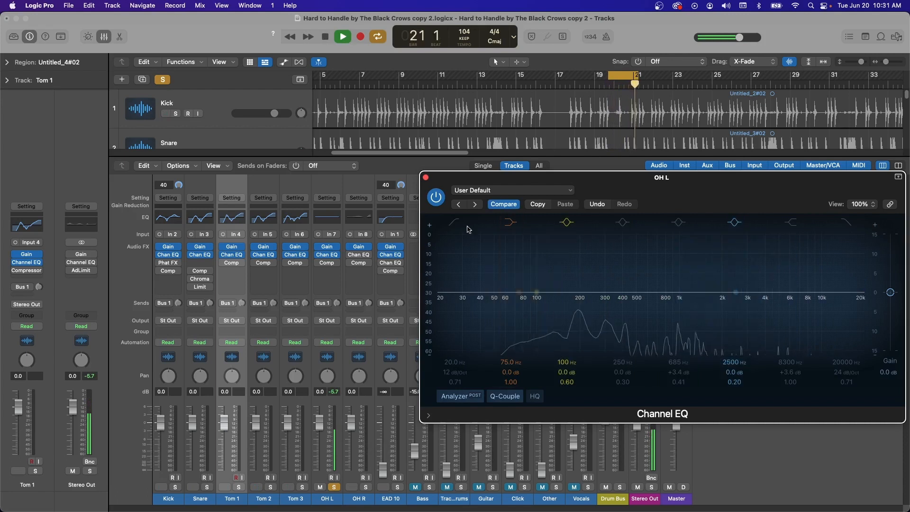
# - Enable OH L's low-cut filter, sweep it upward during playback, return it to 20 Hz with Q 1.40, and turn it off
pyautogui.press('space')
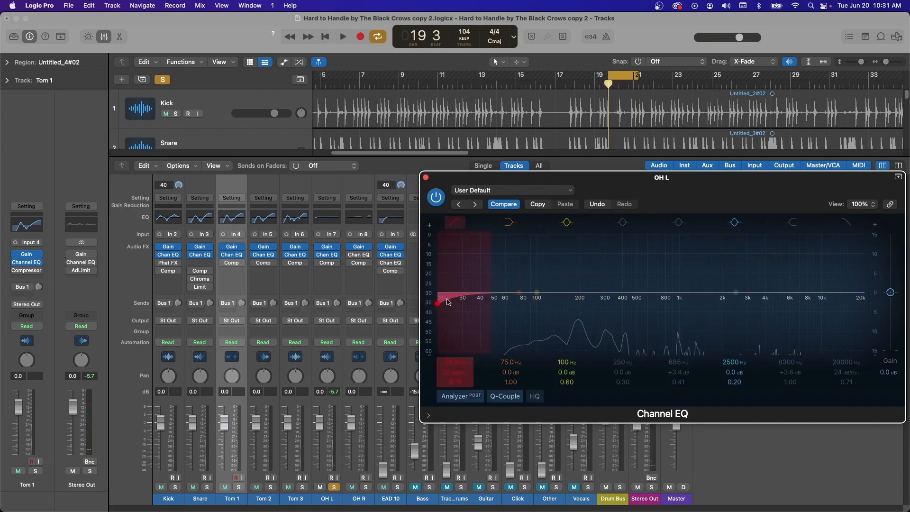
pyautogui.press('space')
pyautogui.moveTo(447, 302); pyautogui.dragTo(593, 303)
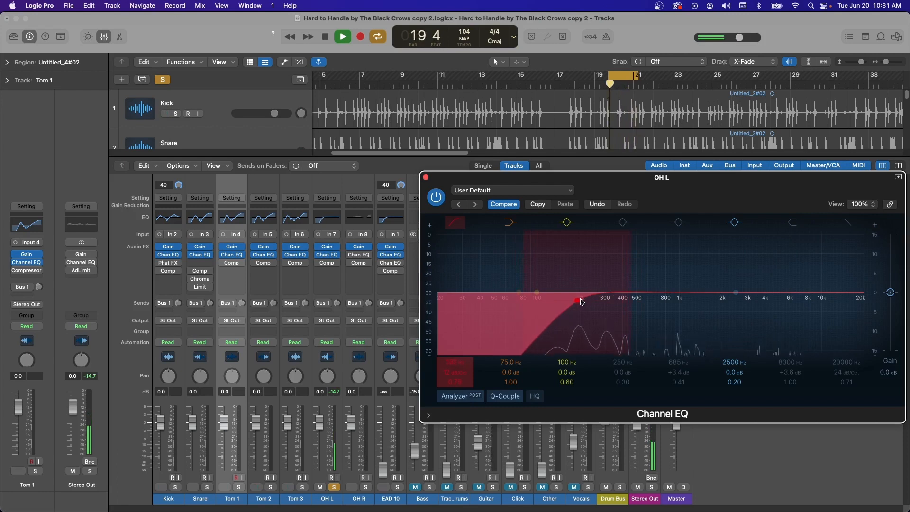
pyautogui.moveTo(560, 304); pyautogui.dragTo(438, 281)
pyautogui.press('space')
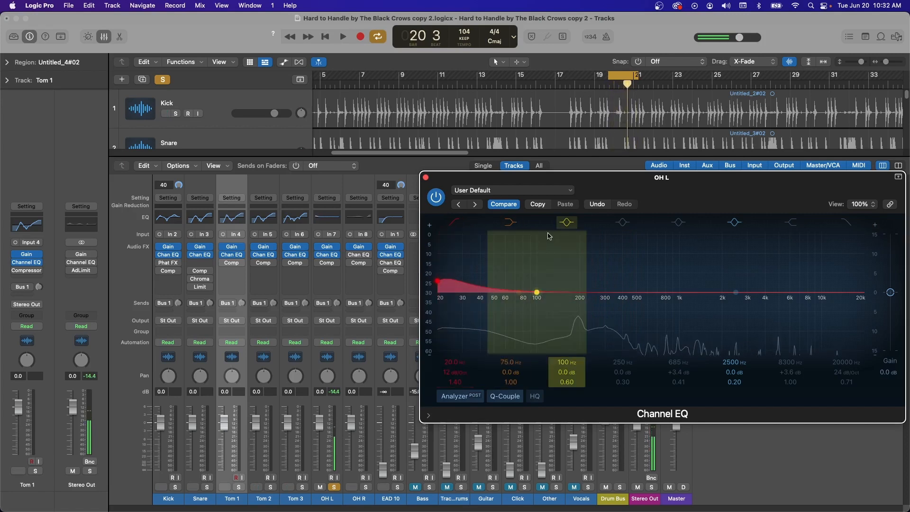
pyautogui.click(452, 222)
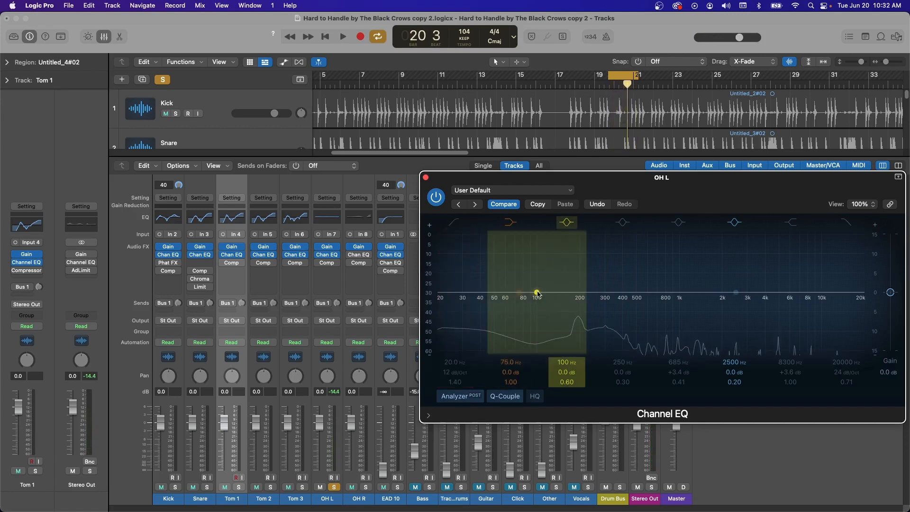
# - Try boosting OH L's first bell band by 11.6 dB at 115 Hz, listen to it, and turn the band off
pyautogui.moveTo(537, 293); pyautogui.dragTo(546, 250)
pyautogui.press('space')
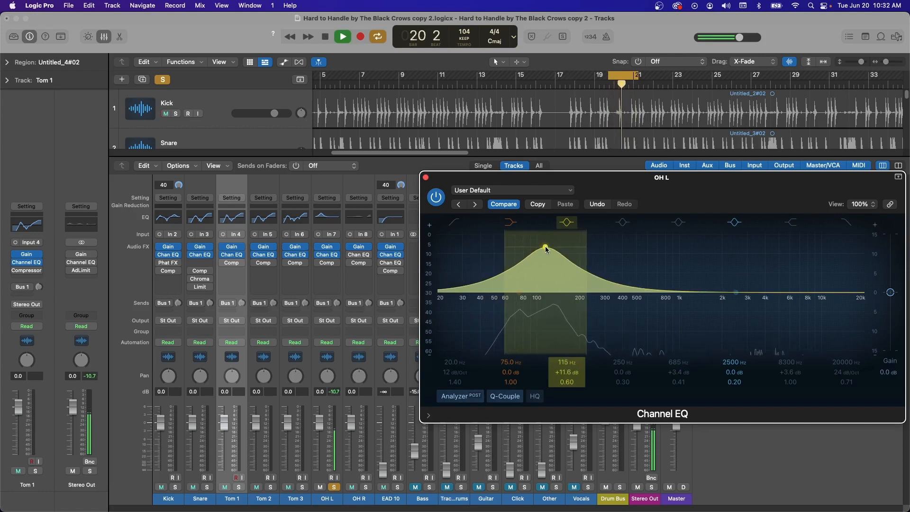
pyautogui.press('space')
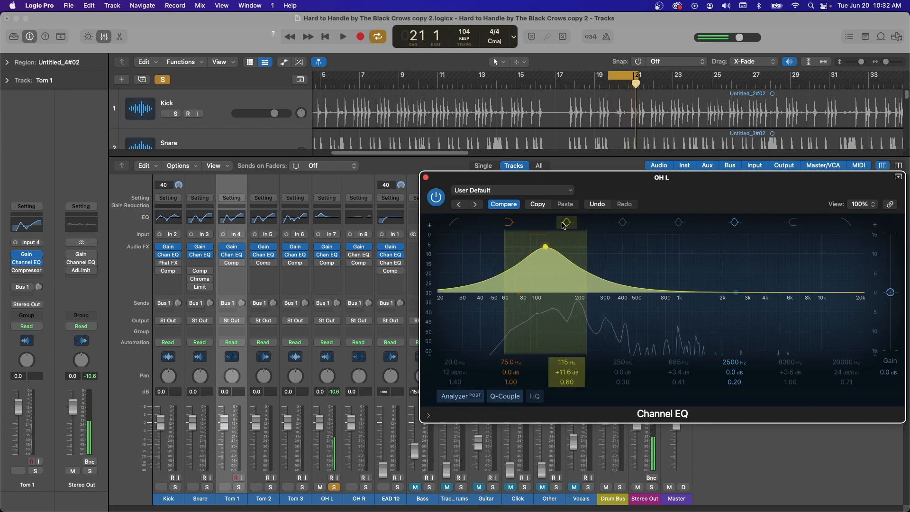
pyautogui.click(567, 222)
# - Enable OH L's low-cut filter at 82 Hz with a 12 dB/Oct slope and Q 0.75, and listen to it
pyautogui.click(454, 222)
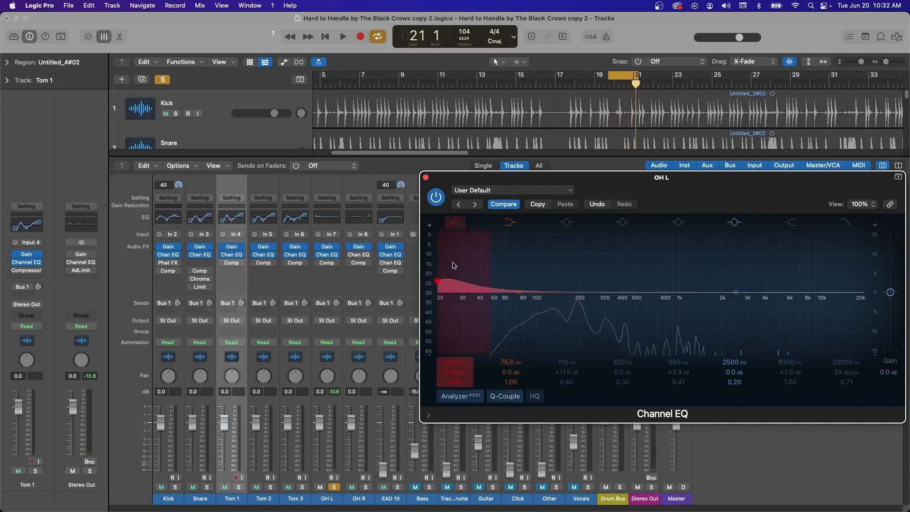
pyautogui.moveTo(443, 280); pyautogui.dragTo(522, 295)
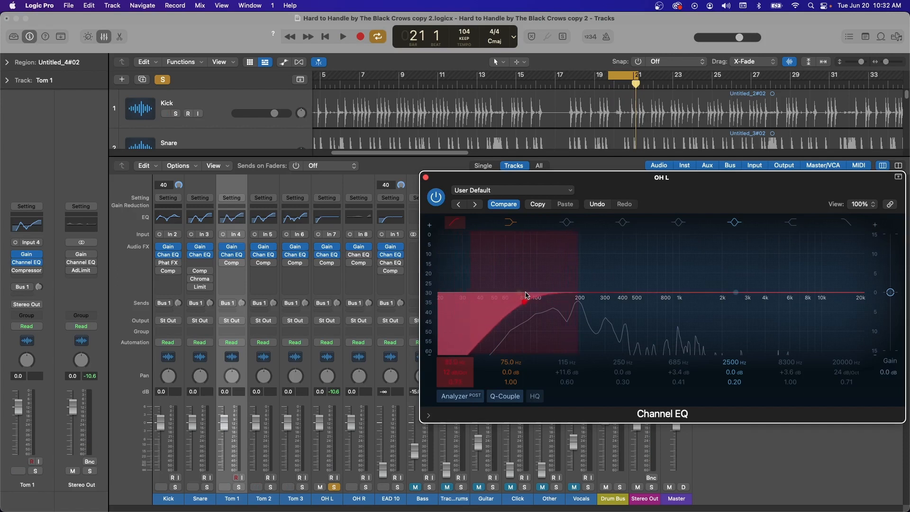
pyautogui.press('space')
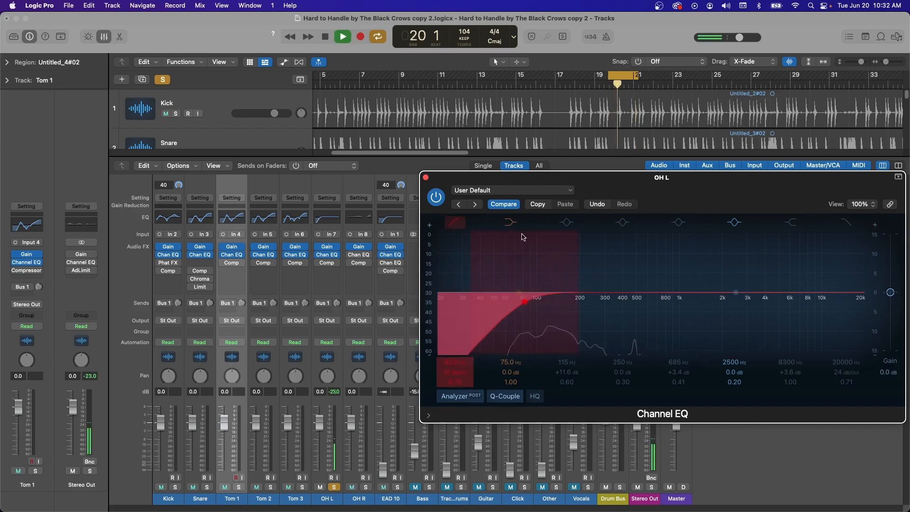
pyautogui.press('space')
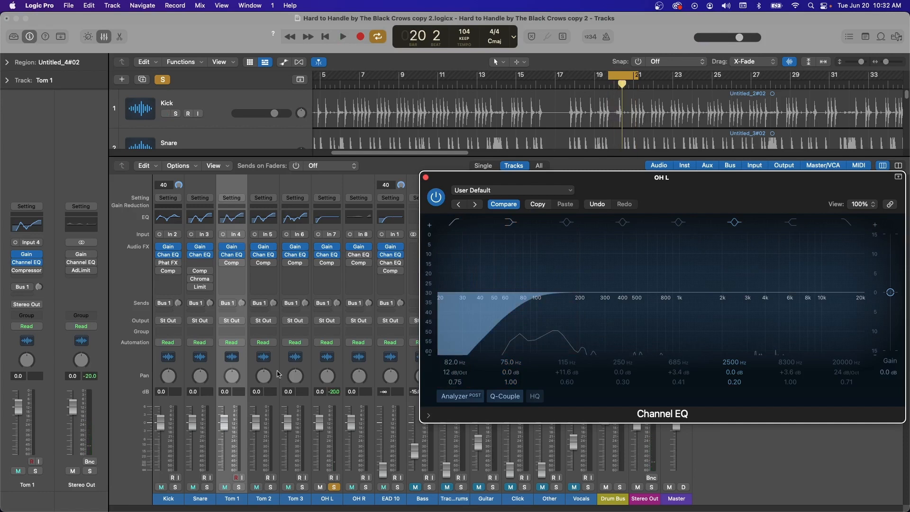
# - Replay the overhead, replace the short loop with a longer one from about bar 18 to bar 33, and play it
pyautogui.press('space')
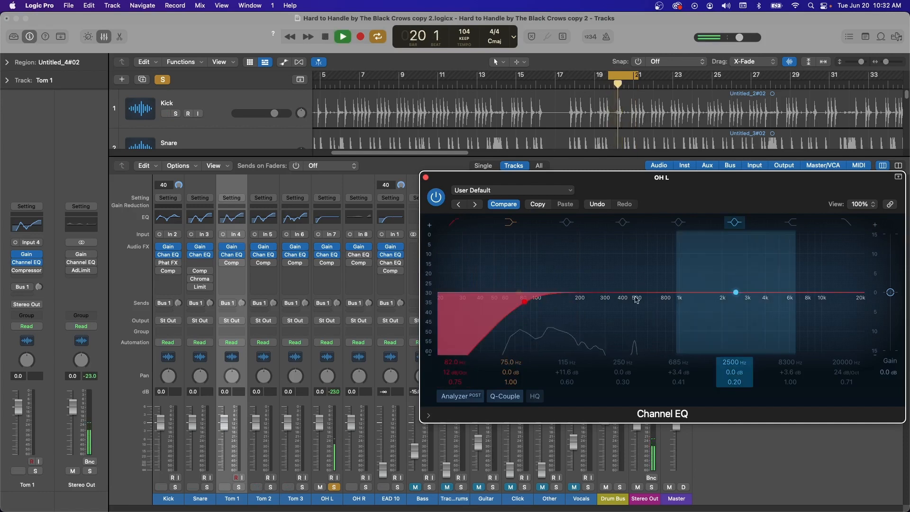
pyautogui.press('space')
pyautogui.click(596, 79)
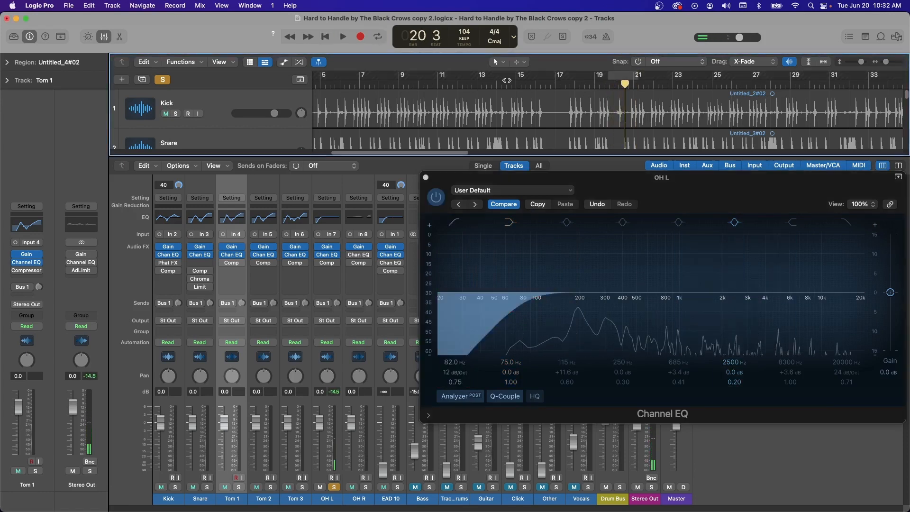
pyautogui.moveTo(573, 76); pyautogui.dragTo(870, 75)
pyautogui.press('space')
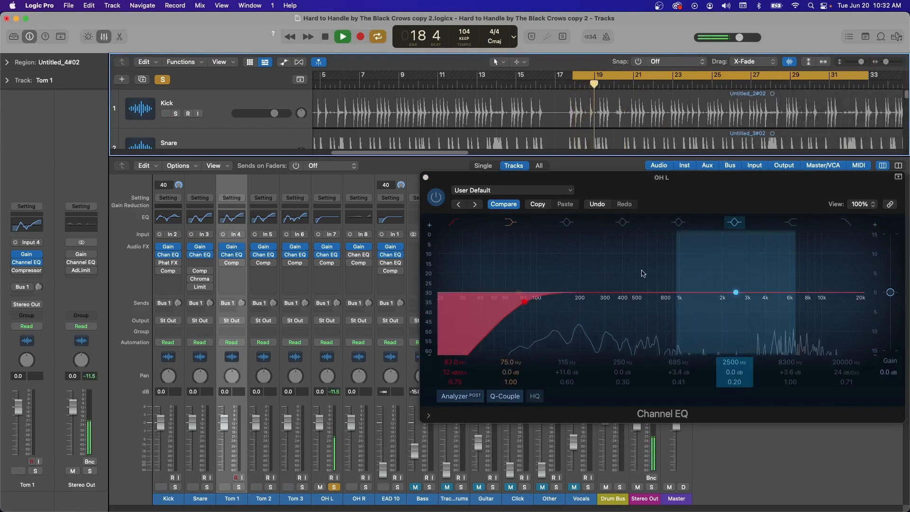
# - Turn on OH L's second bell band and set it to -3.0 dB at 725 Hz with Q 0.60 during playback
pyautogui.click(627, 224)
pyautogui.moveTo(594, 292); pyautogui.dragTo(660, 271)
pyautogui.moveTo(636, 336); pyautogui.dragTo(657, 312)
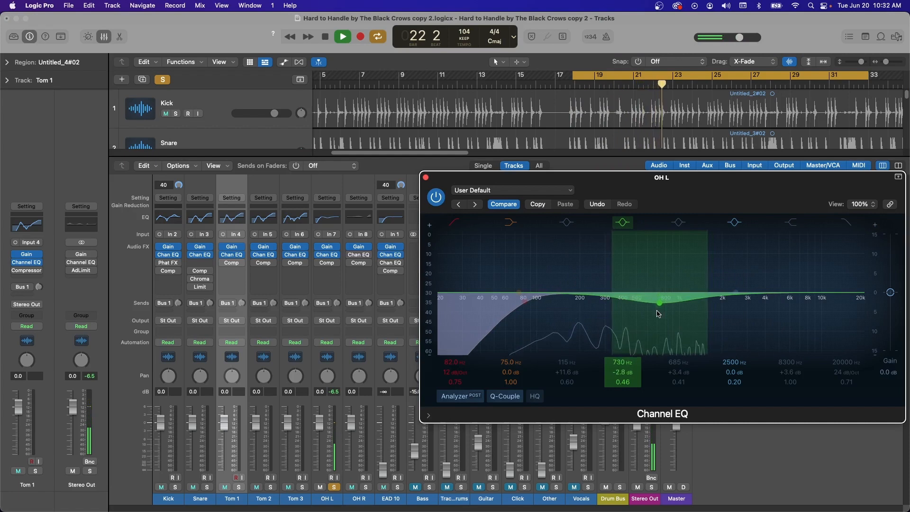
pyautogui.moveTo(623, 389); pyautogui.dragTo(623, 384)
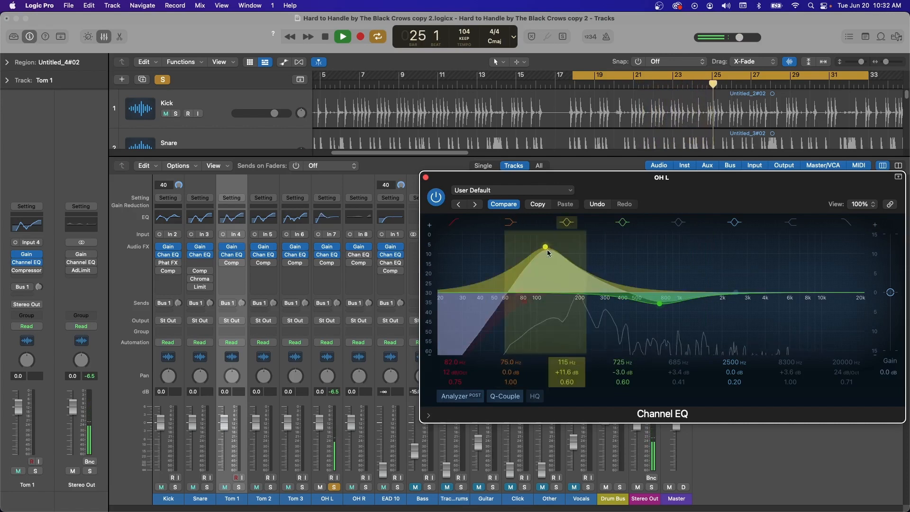
# - Try OH L's first bell band at Q 1.20, boosting 10.6 dB at 366 Hz and cutting 2.6 dB at 505 Hz, and turn it off
pyautogui.moveTo(547, 250); pyautogui.dragTo(596, 287)
pyautogui.press('space')
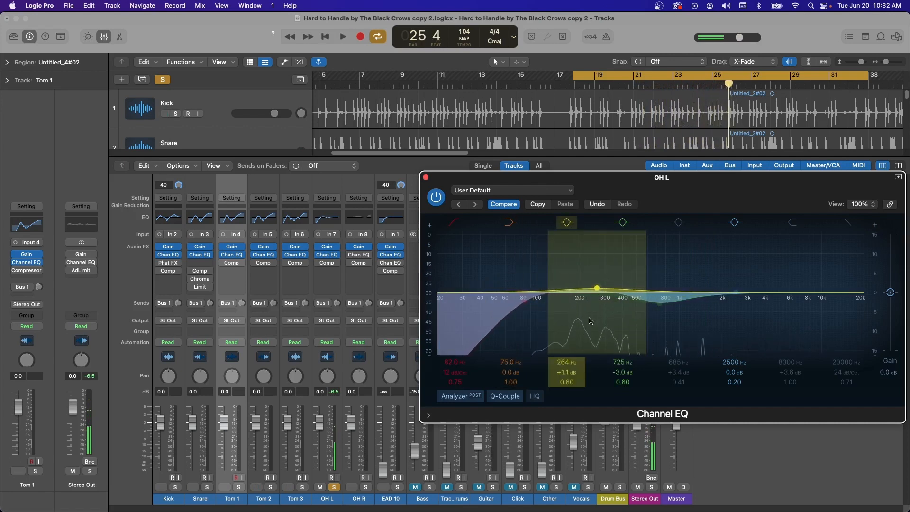
pyautogui.moveTo(565, 384); pyautogui.dragTo(565, 378)
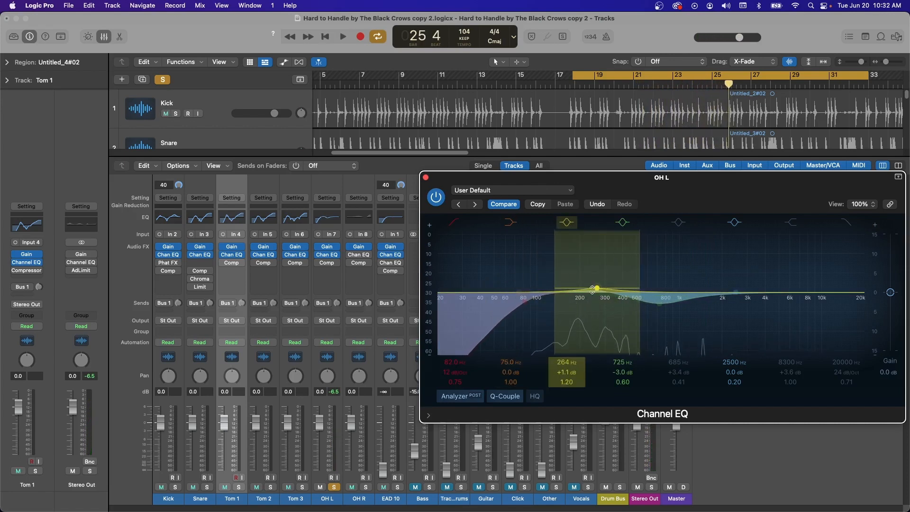
pyautogui.moveTo(596, 288); pyautogui.dragTo(619, 244)
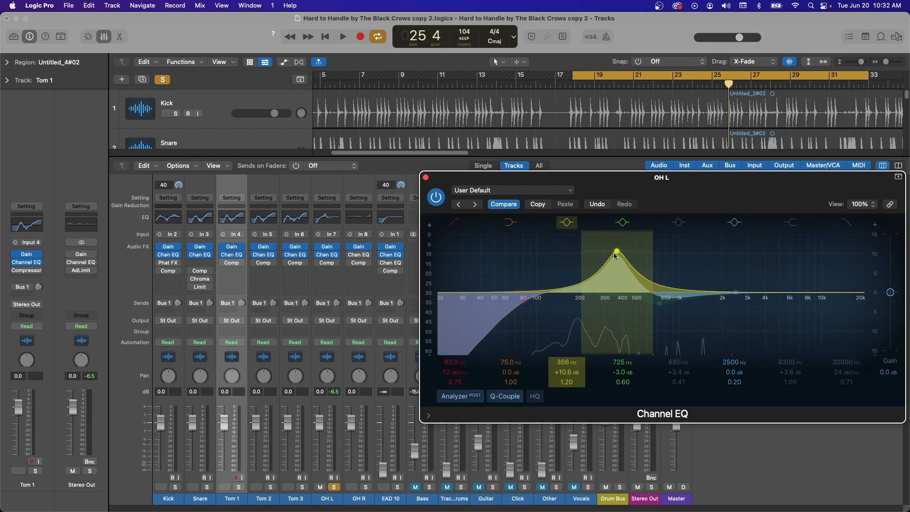
pyautogui.press('space')
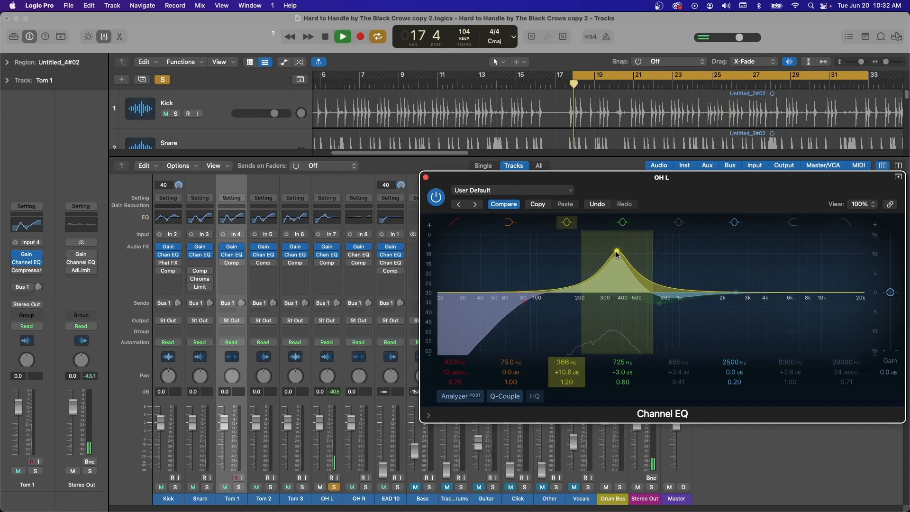
pyautogui.moveTo(616, 255); pyautogui.dragTo(638, 319)
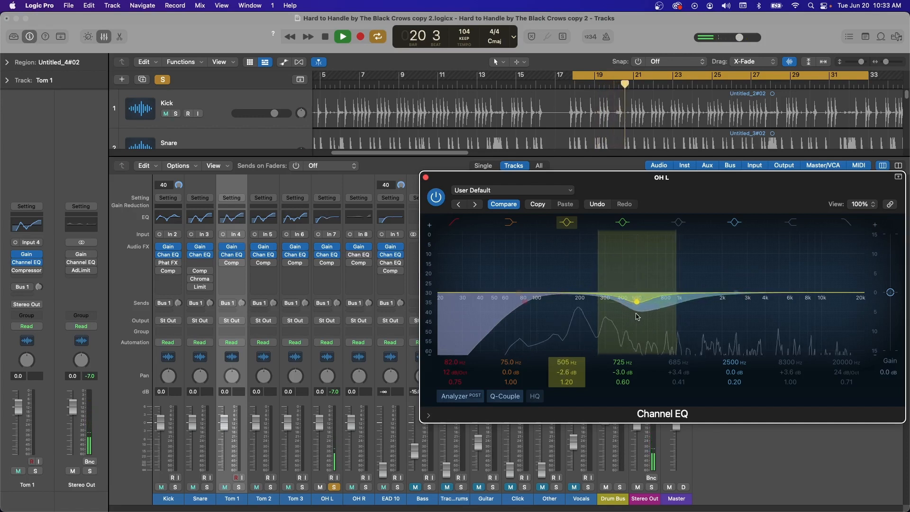
pyautogui.press('space')
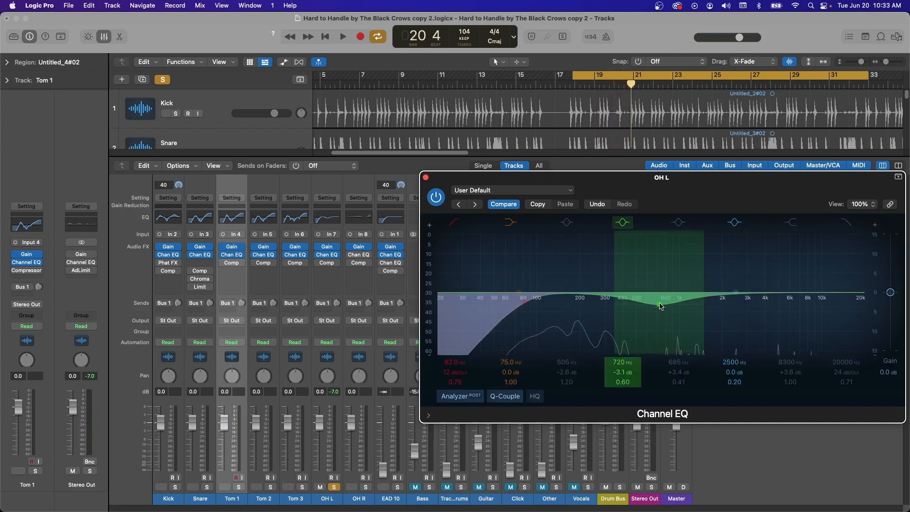
# - Refine OH L's second bell band to -4.9 dB at 670 Hz with Q 0.51 while listening
pyautogui.moveTo(661, 305); pyautogui.dragTo(651, 312)
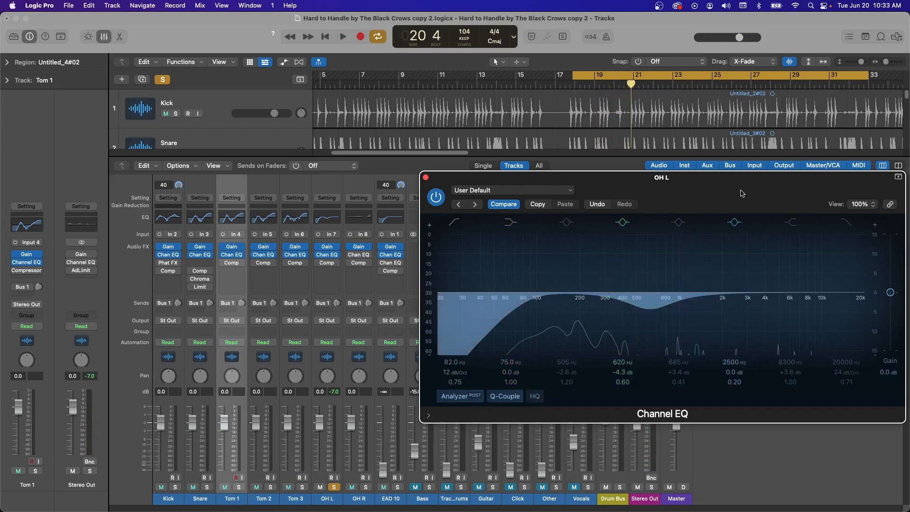
pyautogui.press('space')
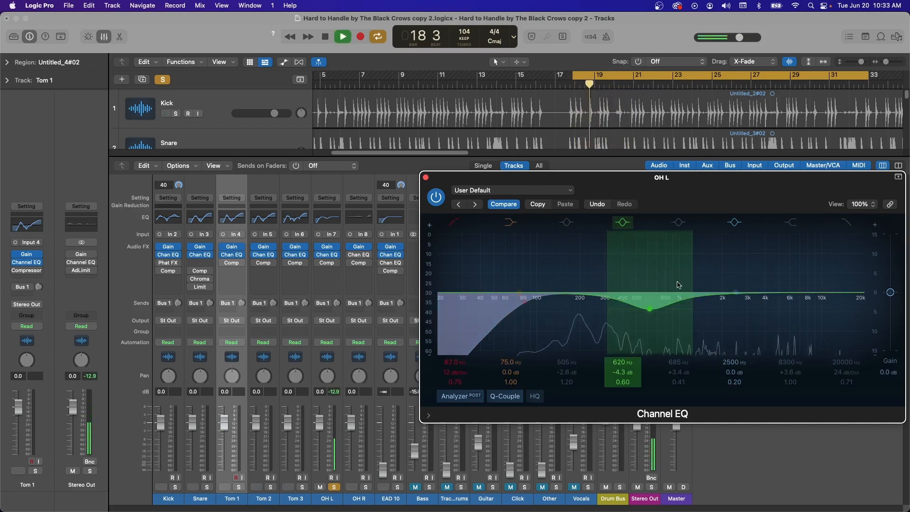
pyautogui.moveTo(623, 381); pyautogui.dragTo(624, 383)
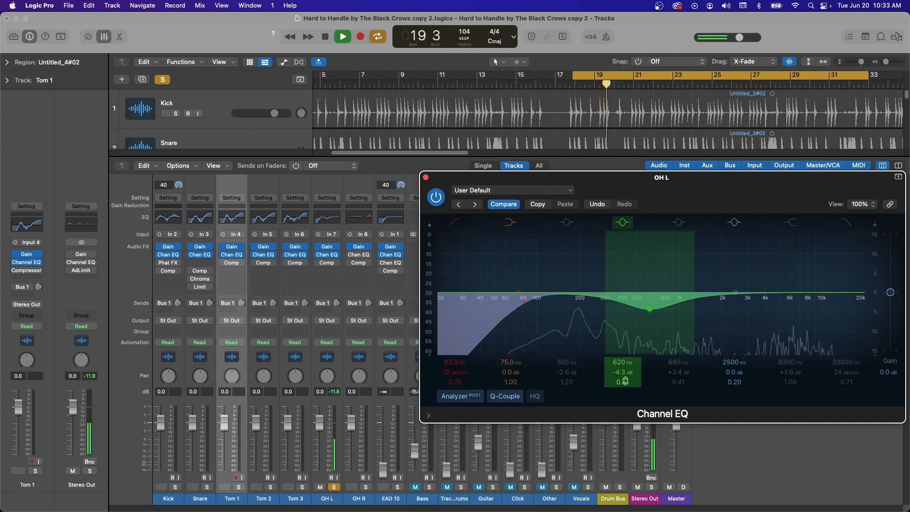
pyautogui.moveTo(650, 307); pyautogui.dragTo(655, 309)
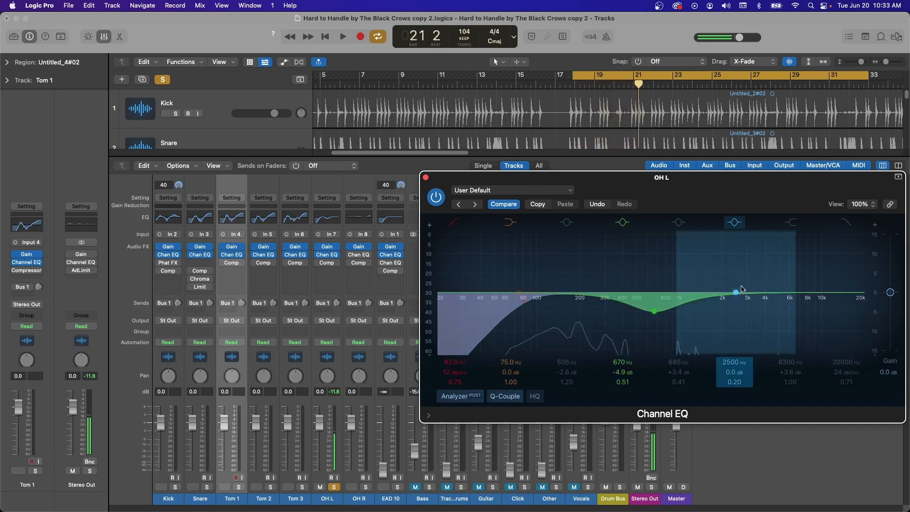
# - Set OH L's fourth bell band to +2.7 dB at 2120 Hz with Q 0.67, and compare playback with the EQ bypassed and active
pyautogui.moveTo(742, 288); pyautogui.dragTo(727, 257)
pyautogui.press('space')
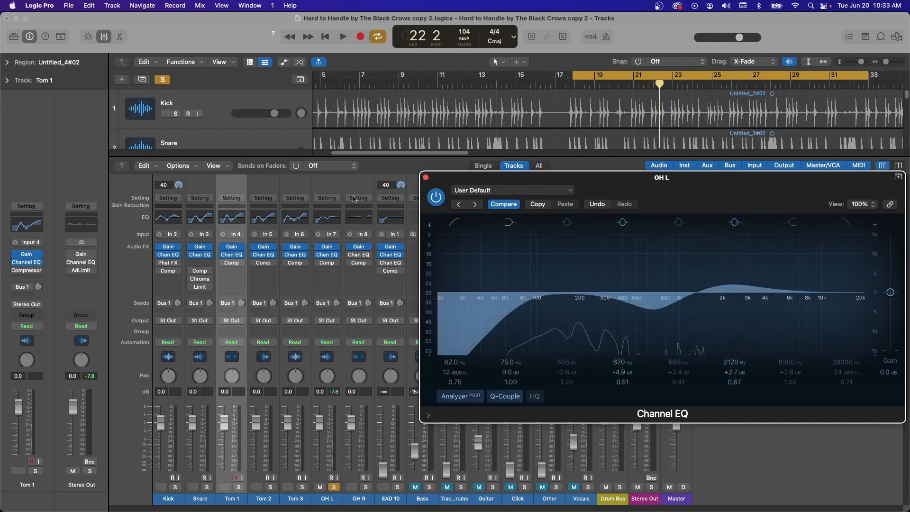
pyautogui.press('space')
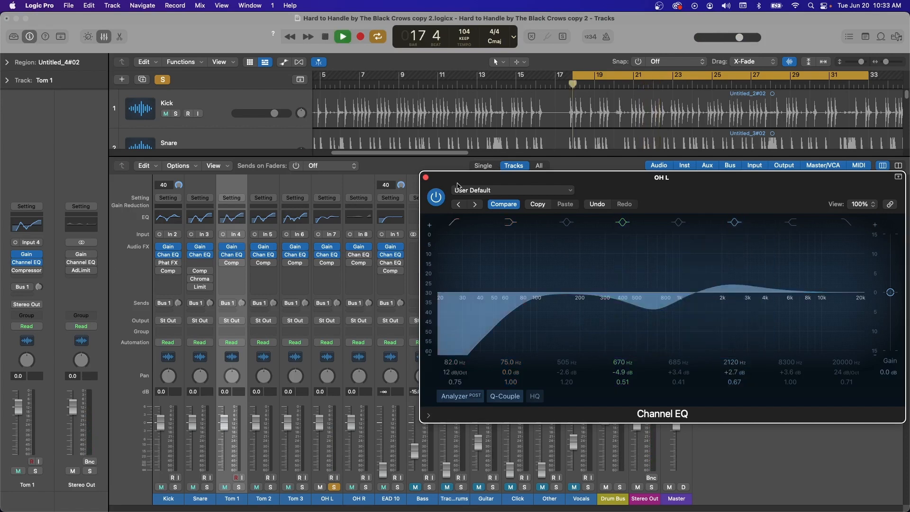
pyautogui.click(437, 197)
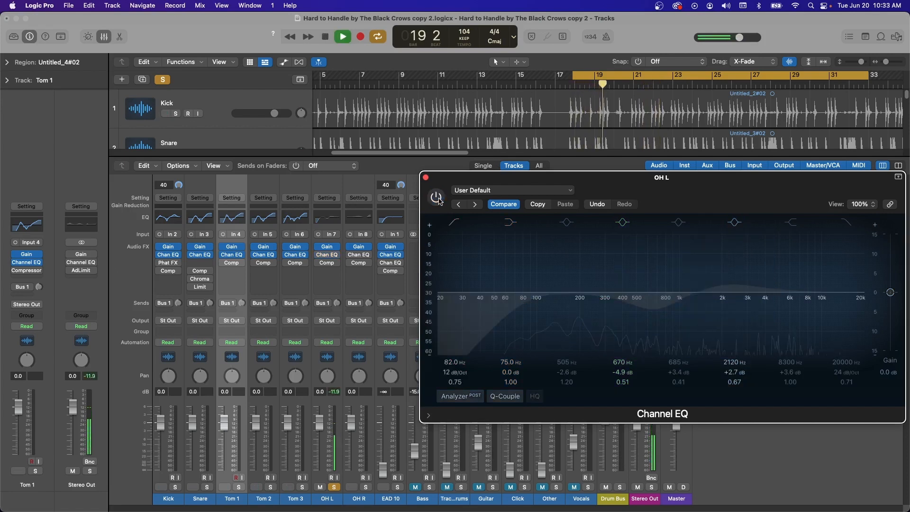
pyautogui.click(436, 197)
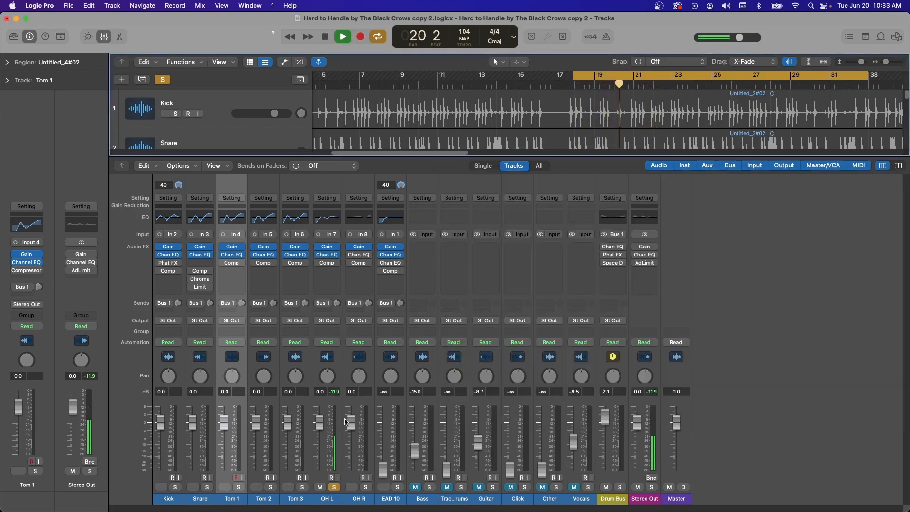
# - Close OH L's EQ, copy its Channel EQ to OH R, and solo OH R for playback with OH L
pyautogui.click(426, 177)
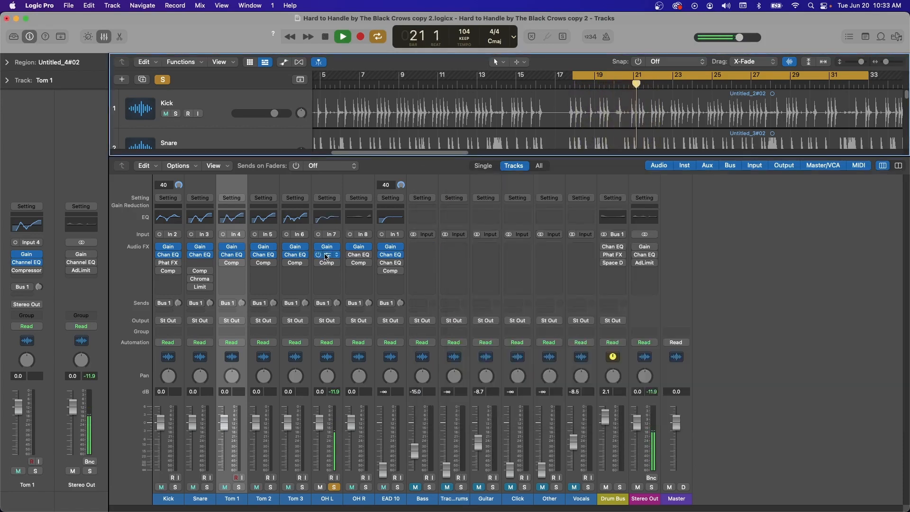
pyautogui.moveTo(326, 256); pyautogui.dragTo(358, 256)
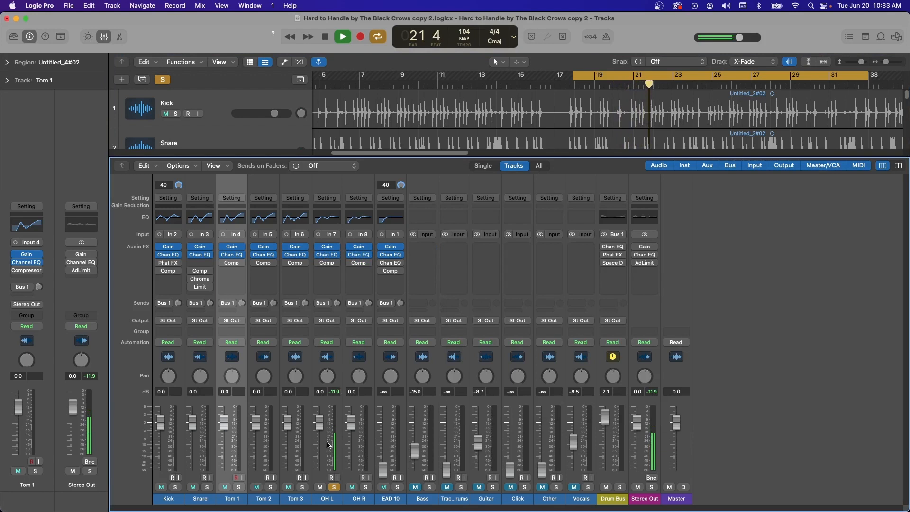
pyautogui.click(366, 488)
pyautogui.press('Return')
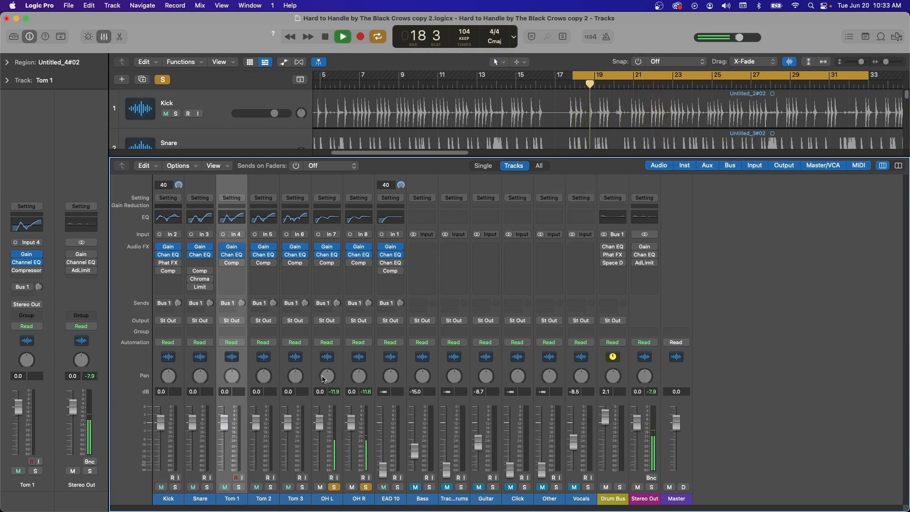
# - Pan OH L to -64 and OH R to +63, and play the two overheads together
pyautogui.press('space')
pyautogui.press('space')
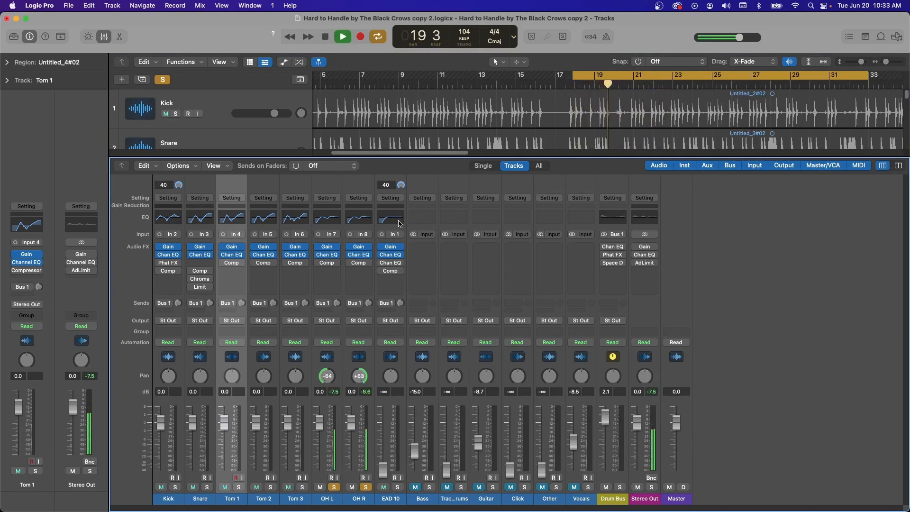
pyautogui.press('space')
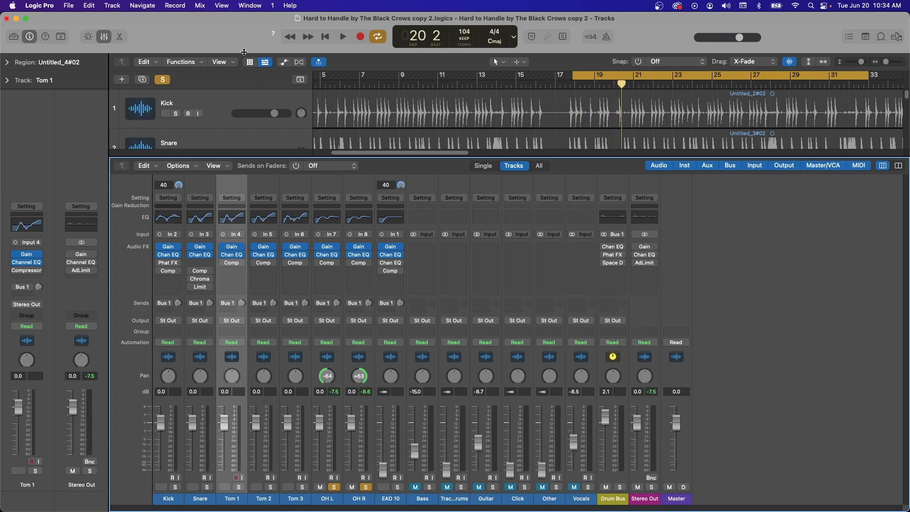
pyautogui.press('space')
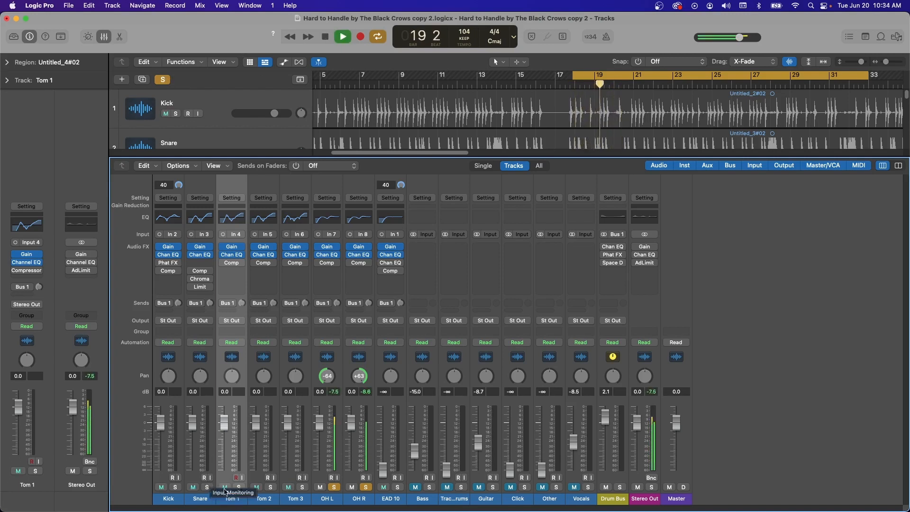
# - Solo the snare alongside the overheads, and lower both overhead faders together to -4.1 dB during playback
pyautogui.press('space')
pyautogui.click(207, 488)
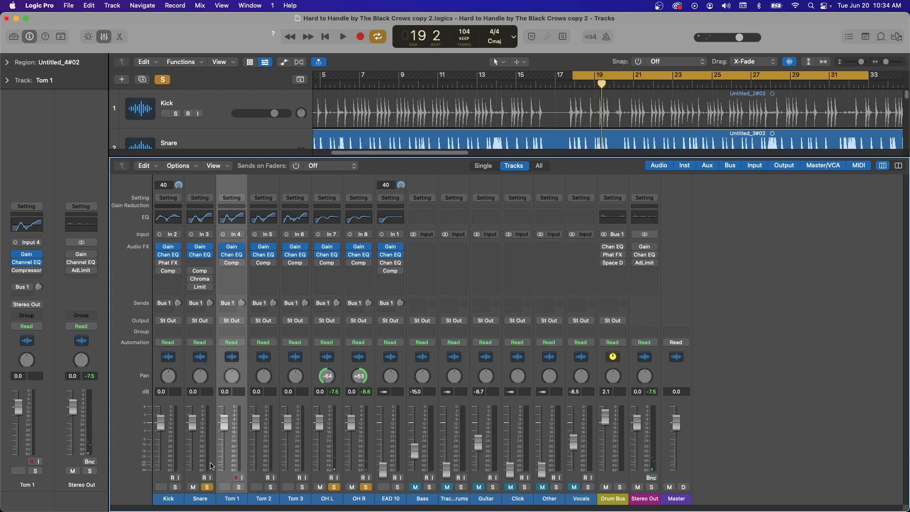
pyautogui.press('space')
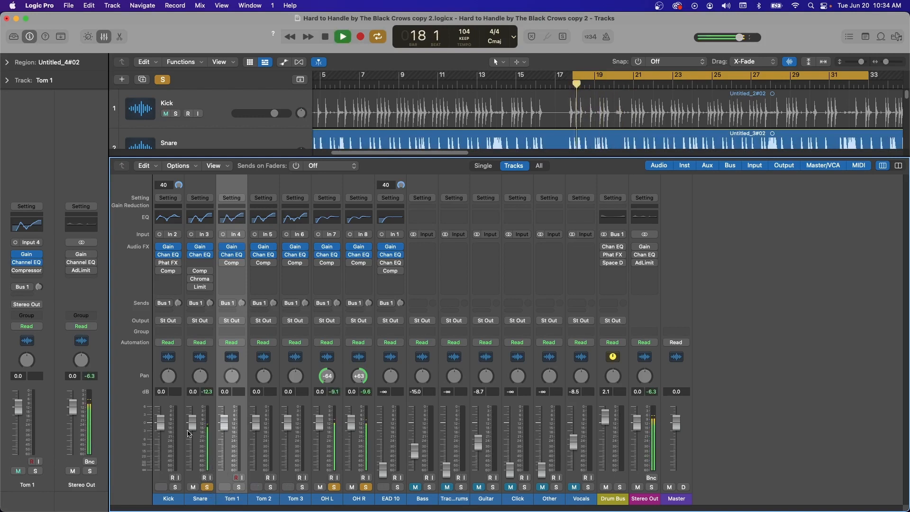
pyautogui.click(338, 401)
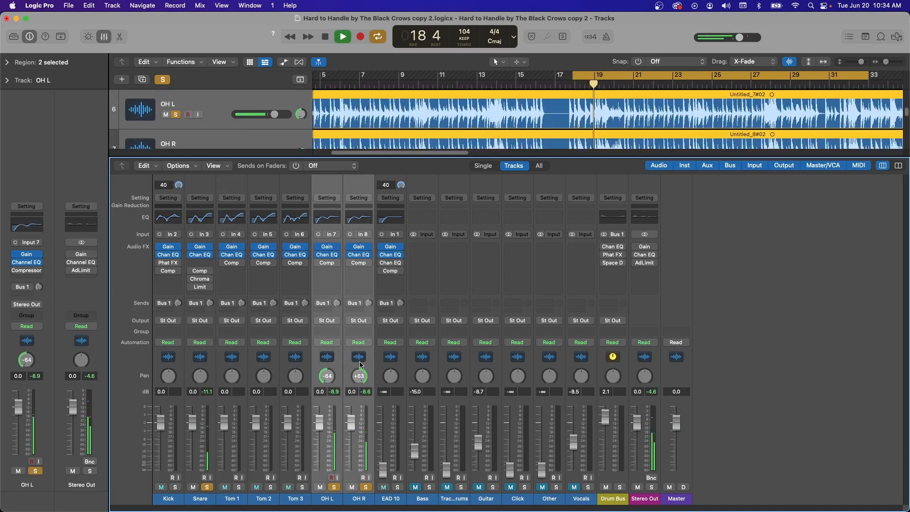
pyautogui.moveTo(319, 432); pyautogui.dragTo(320, 433)
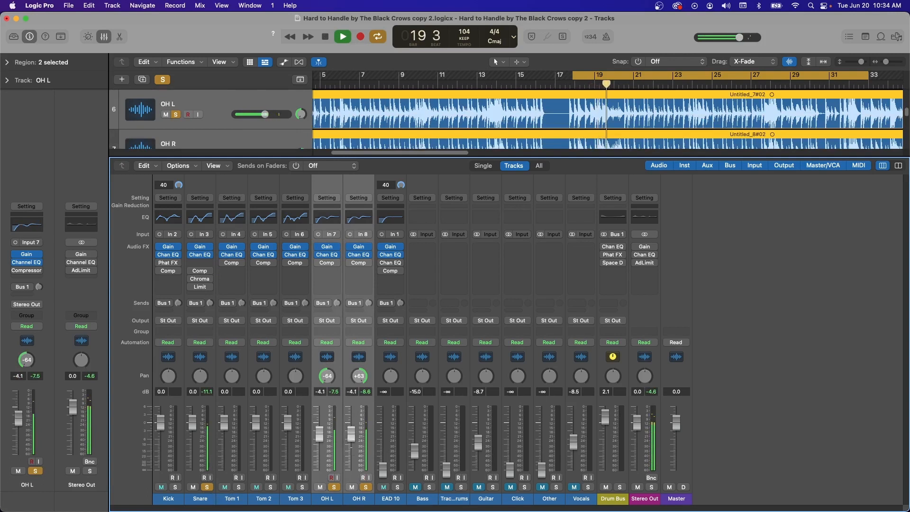
# - Take the snare and both overheads out of solo, play the full kit, and set the loop range to bars 19 to 21
pyautogui.click(207, 487)
pyautogui.click(334, 487)
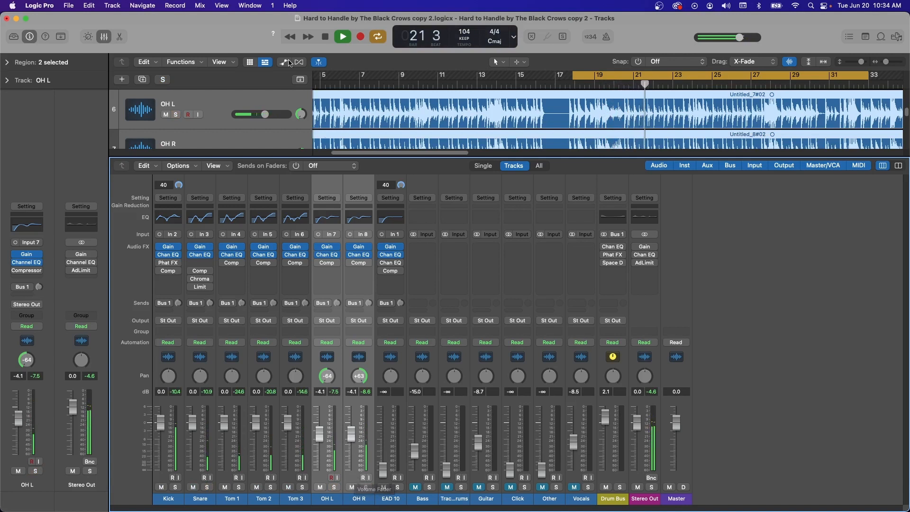
pyautogui.press('space')
pyautogui.moveTo(595, 78); pyautogui.dragTo(633, 79)
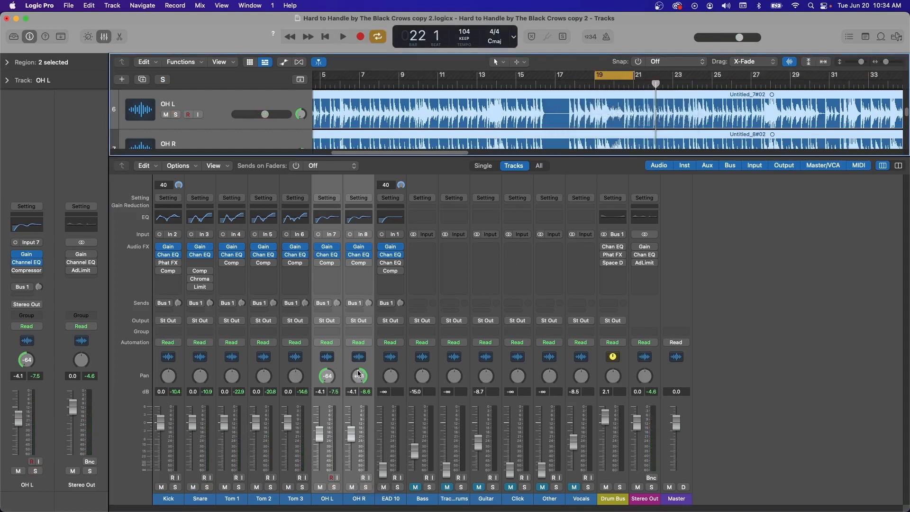
# - Pan Tom 1 to -43, Tom 2 to -17 and Tom 3 to +42, and play the tom fill with the full kit
pyautogui.click(106, 40)
pyautogui.scroll(5, 258, 284)
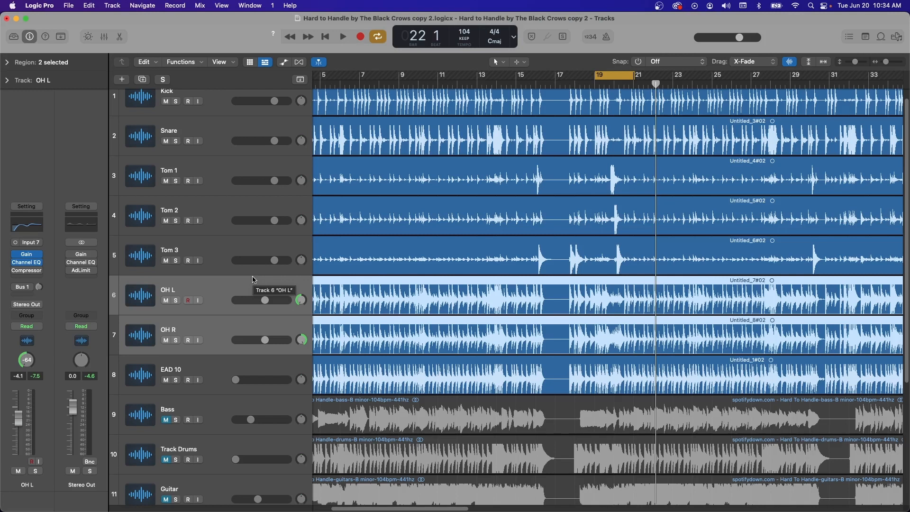
pyautogui.press('x')
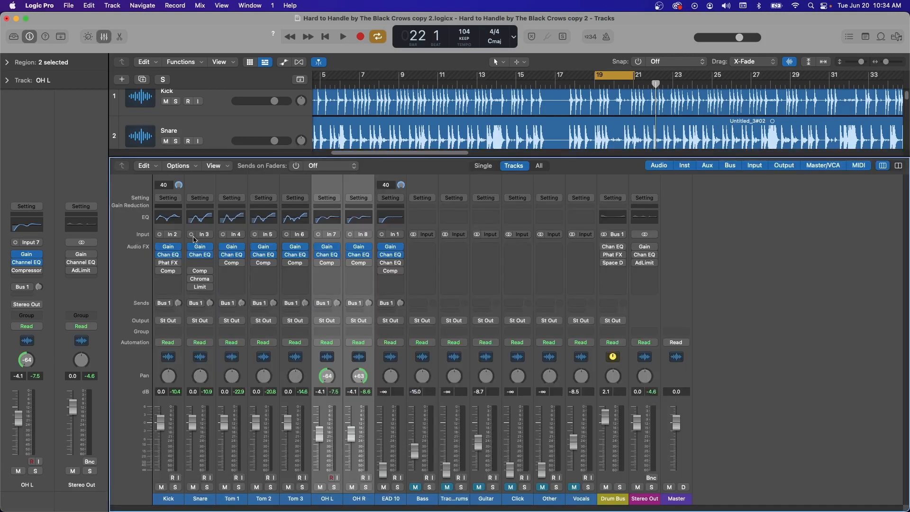
pyautogui.click(382, 303)
pyautogui.press('space')
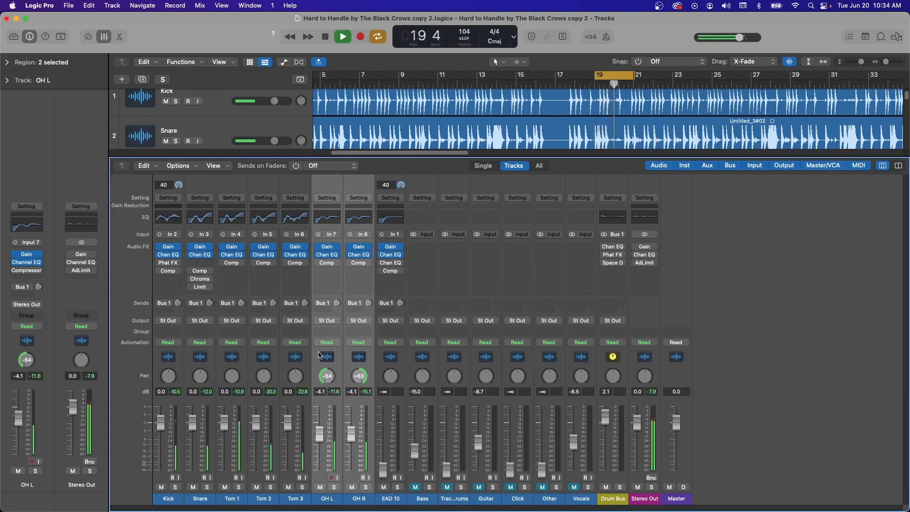
pyautogui.press('space')
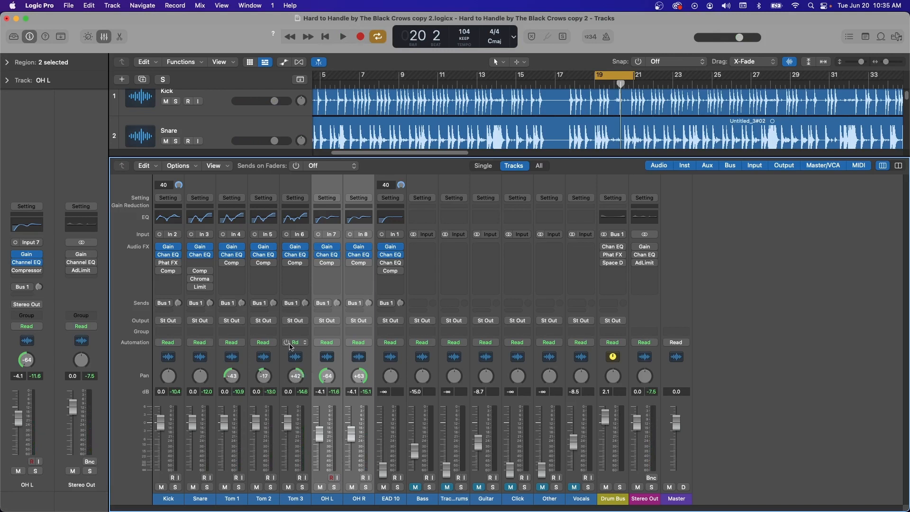
pyautogui.press('space')
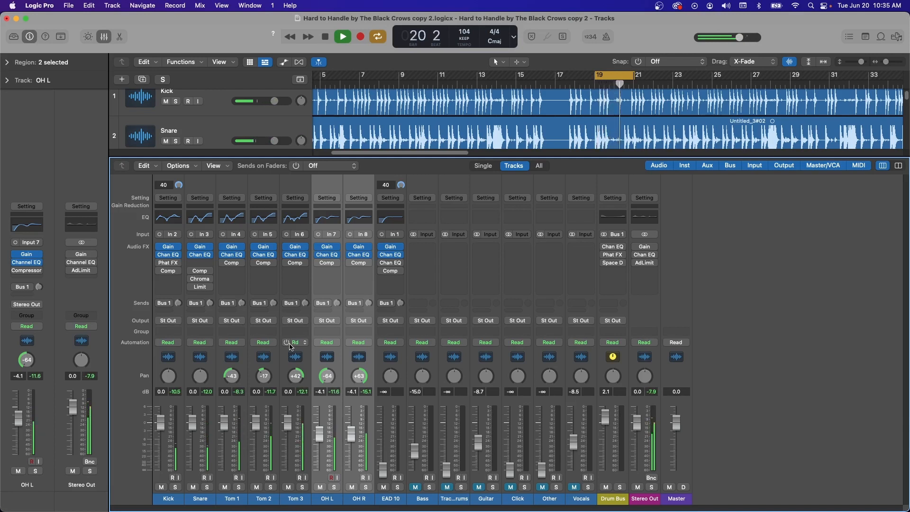
pyautogui.press('space')
# - Set the EAD 10 track's volume to 0.0 dB, play from just before bar 18, and solo the track
pyautogui.press('x')
pyautogui.click(229, 395)
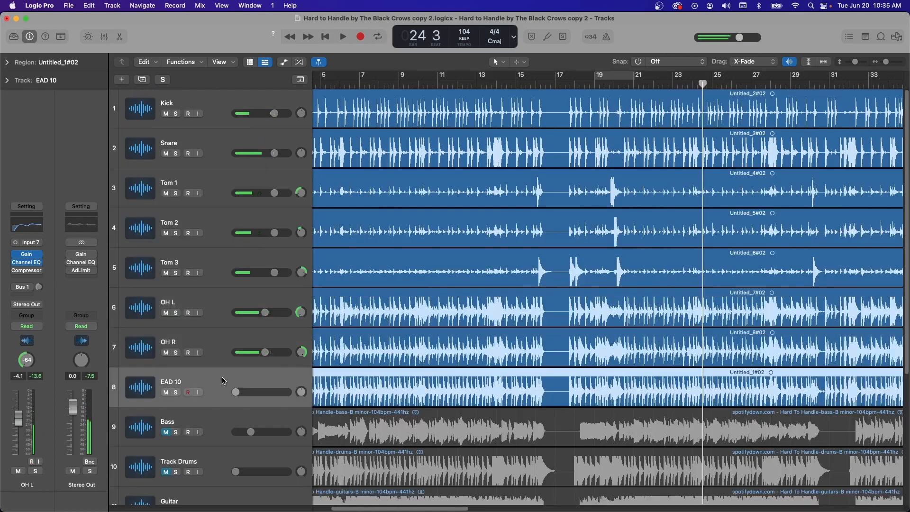
pyautogui.keyDown('alt'); pyautogui.click(239, 394); pyautogui.keyUp('alt')
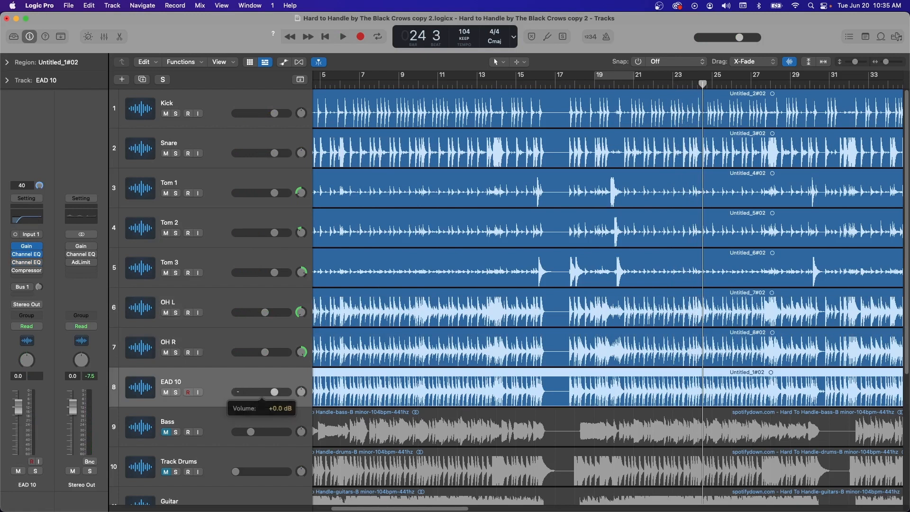
pyautogui.press('space')
pyautogui.click(574, 85)
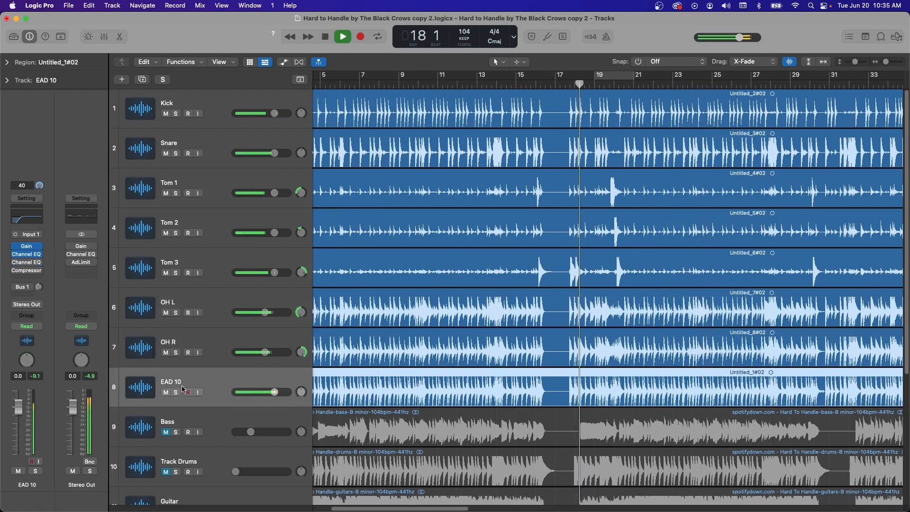
pyautogui.press('s')
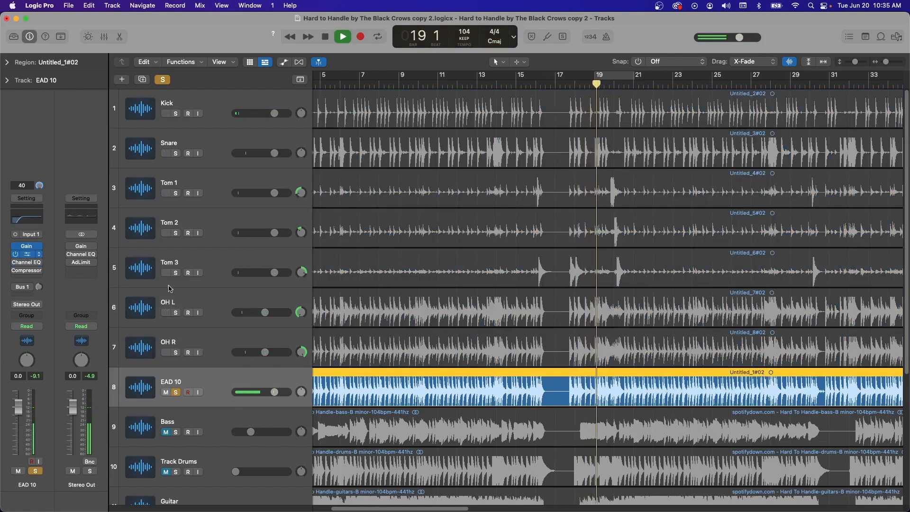
# - In EAD 10's Channel EQ, set the low cut to 116 Hz, 520 Hz to -4.7 dB at Q 0.71, and the 10100 Hz shelf to -4.0 dB
pyautogui.click(19, 255)
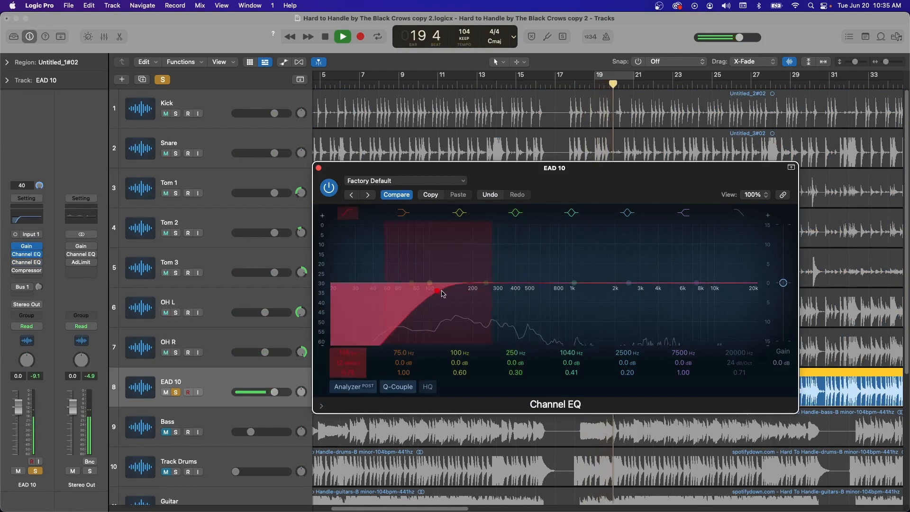
pyautogui.moveTo(574, 283); pyautogui.dragTo(537, 257)
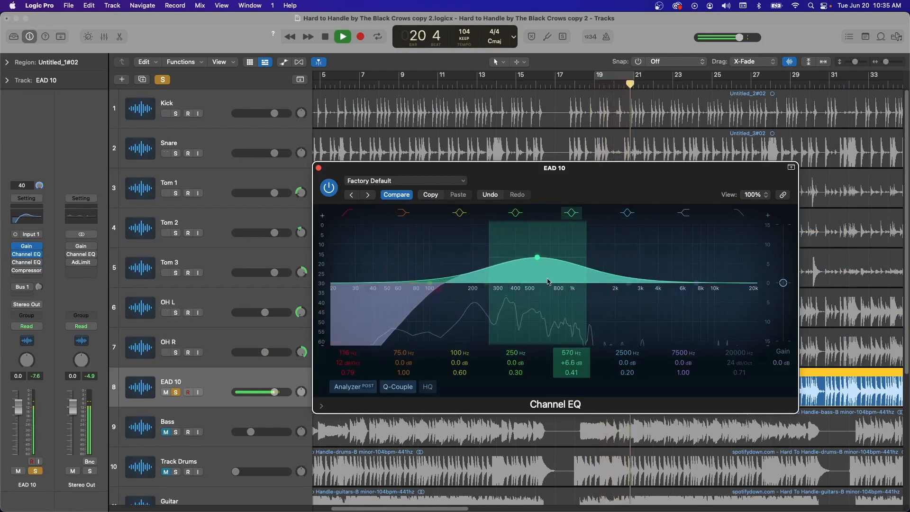
pyautogui.moveTo(573, 377); pyautogui.dragTo(572, 374)
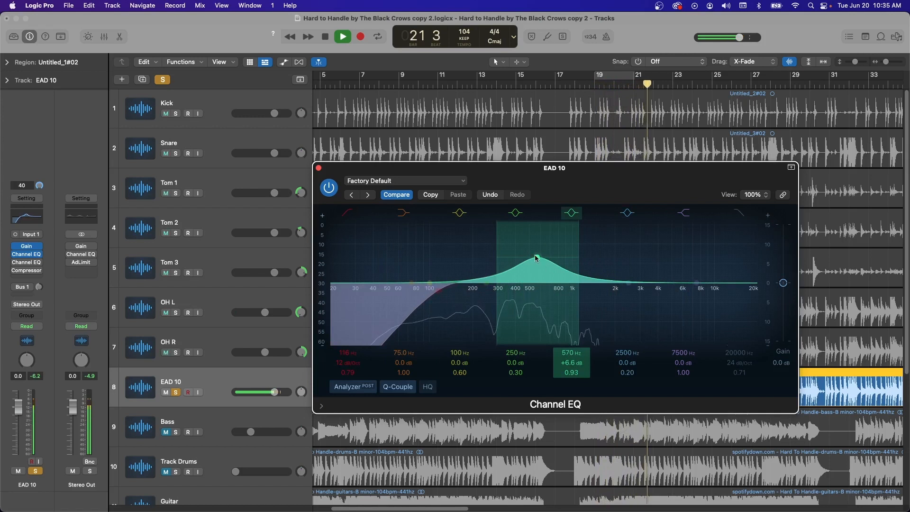
pyautogui.moveTo(537, 258); pyautogui.dragTo(531, 301)
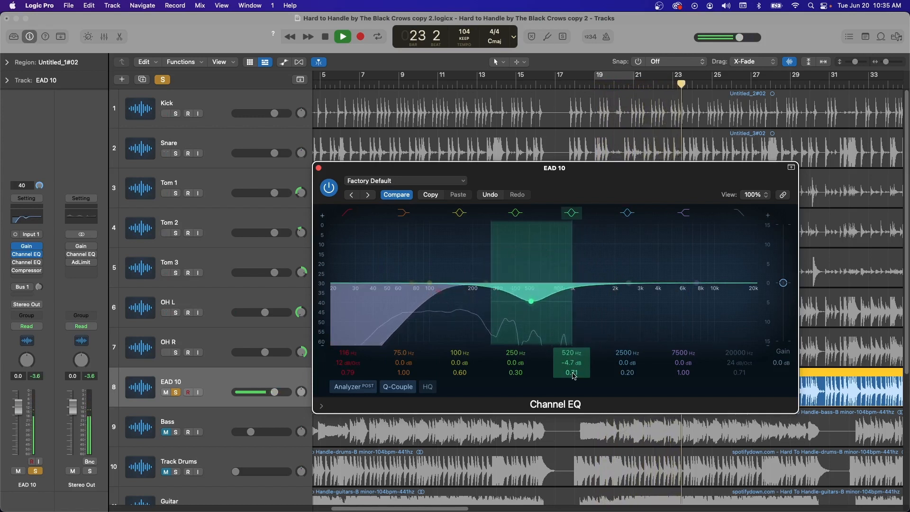
pyautogui.moveTo(696, 282); pyautogui.dragTo(718, 302)
pyautogui.click(318, 168)
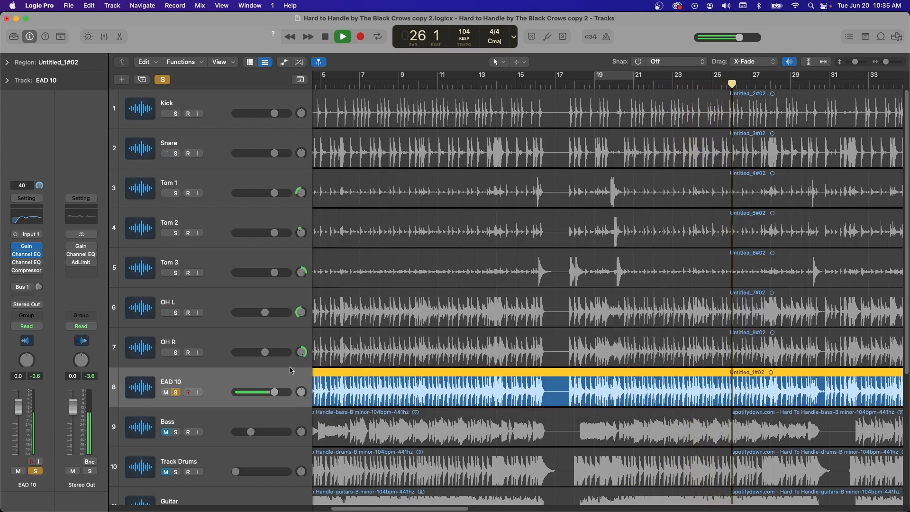
# - Take EAD 10 out of solo and balance its volume at -3.7 dB against the full kit during playback
pyautogui.press('space')
pyautogui.click(176, 392)
pyautogui.moveTo(274, 392); pyautogui.dragTo(255, 392)
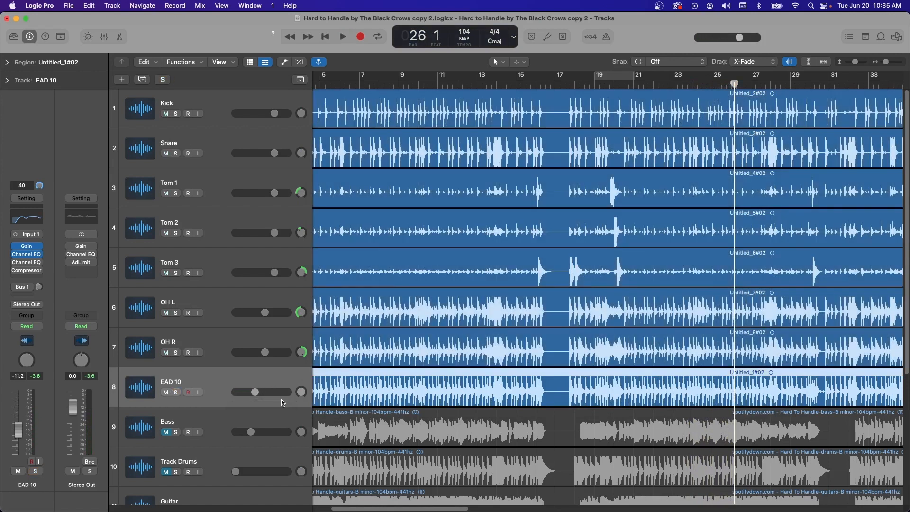
pyautogui.click(573, 87)
pyautogui.press('space')
pyautogui.moveTo(255, 392)
pyautogui.mouseDown()
pyautogui.moveTo(271, 392)
pyautogui.moveTo(261, 395)
pyautogui.mouseUp()
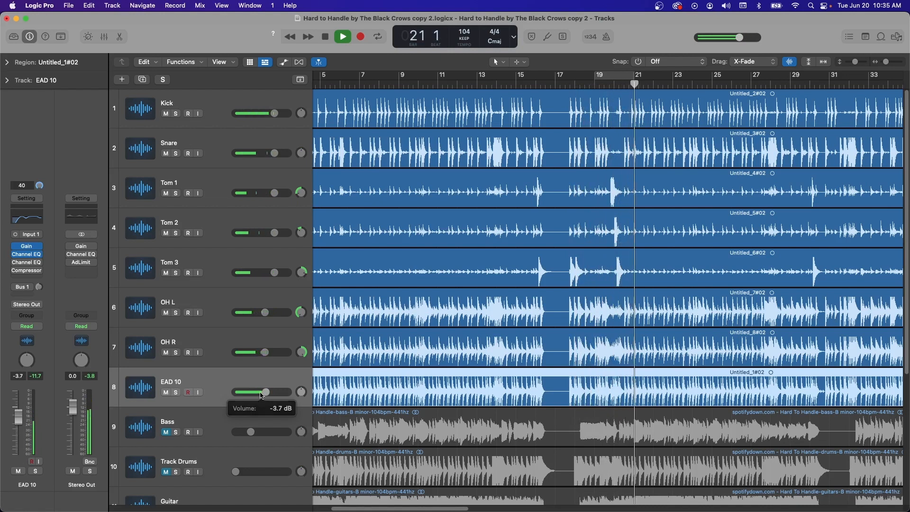
pyautogui.press('space')
# - In EAD 10's Channel EQ, shift the 250 Hz band higher and cut it during full-kit playback
pyautogui.click(26, 255)
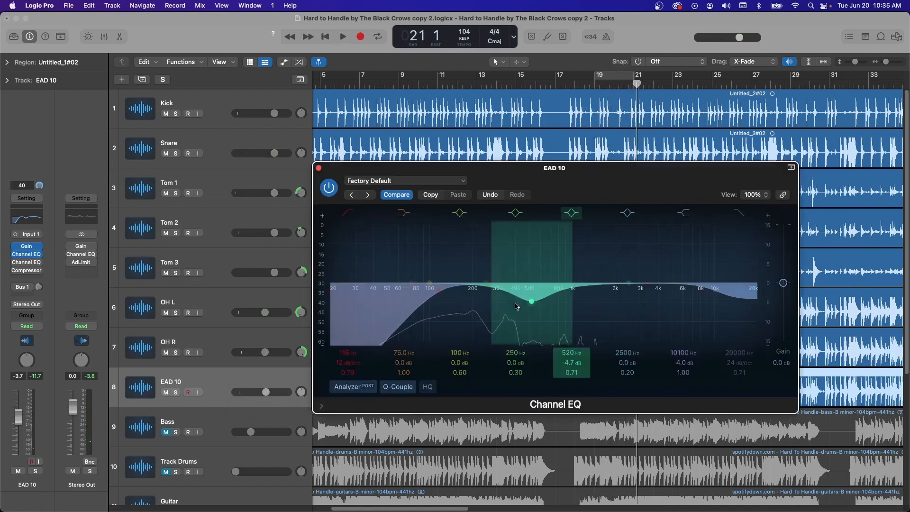
pyautogui.press('space')
pyautogui.moveTo(484, 285); pyautogui.dragTo(509, 309)
pyautogui.click(319, 168)
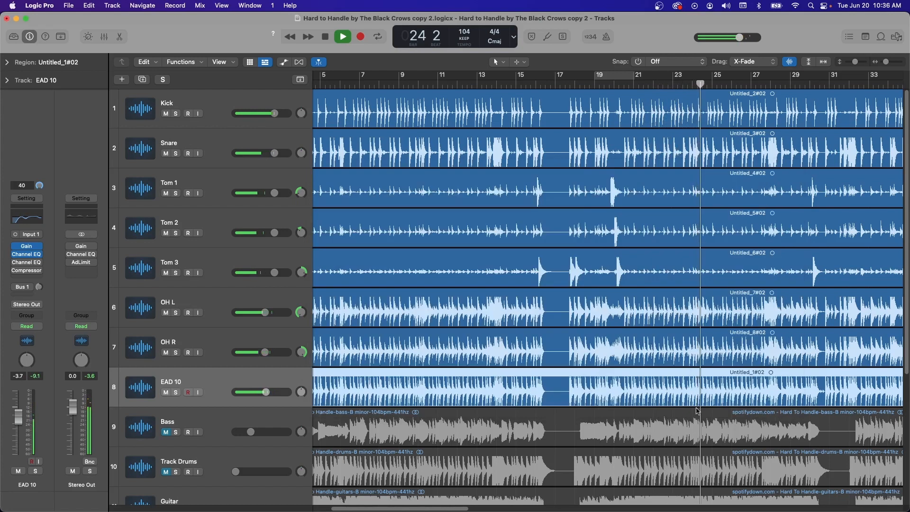
pyautogui.moveTo(886, 63); pyautogui.dragTo(884, 62)
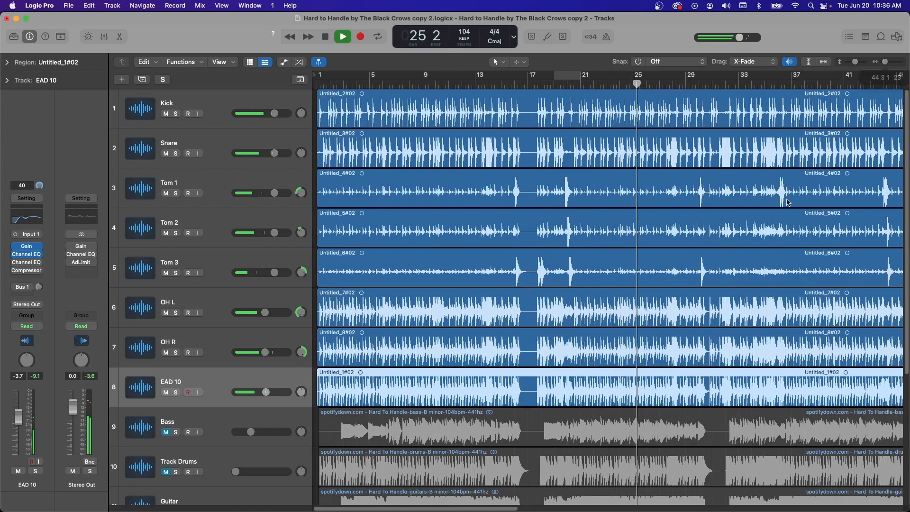
pyautogui.press('space')
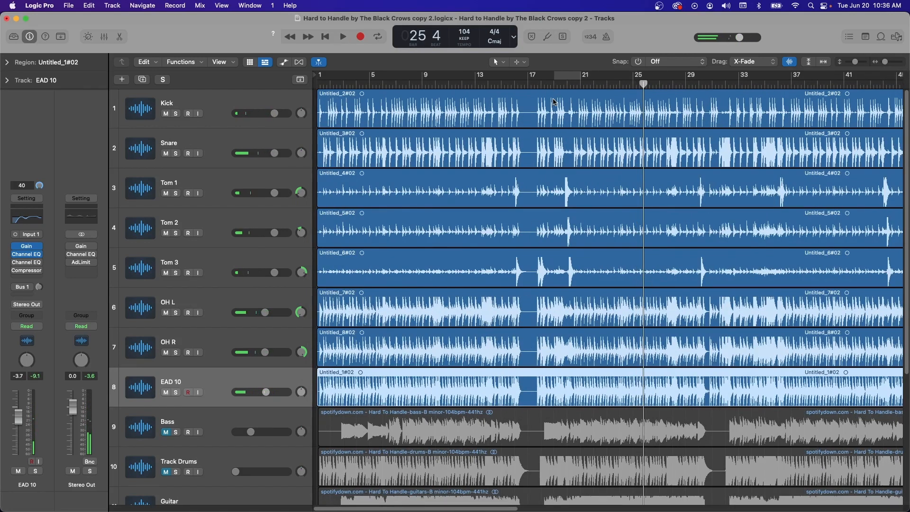
# - Show the mixer, inspect Tom 1's Compressor during playback, and close it
pyautogui.press('x')
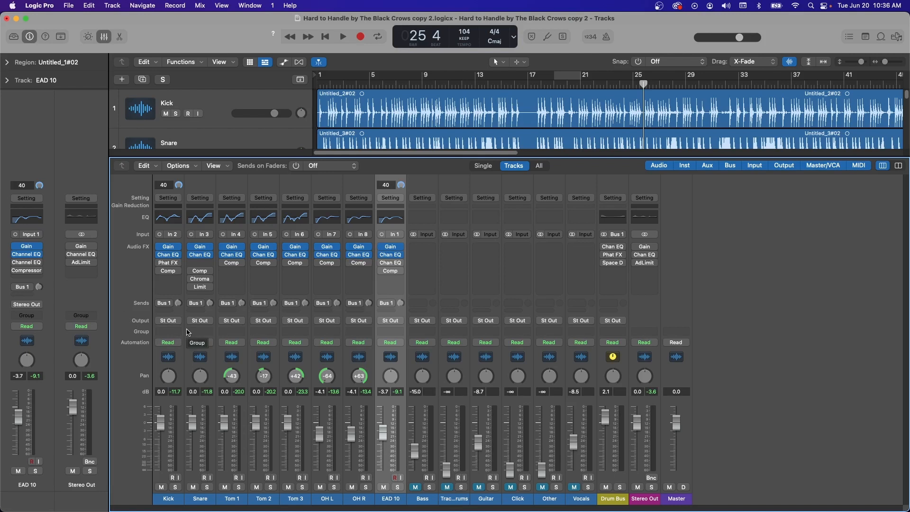
pyautogui.click(178, 359)
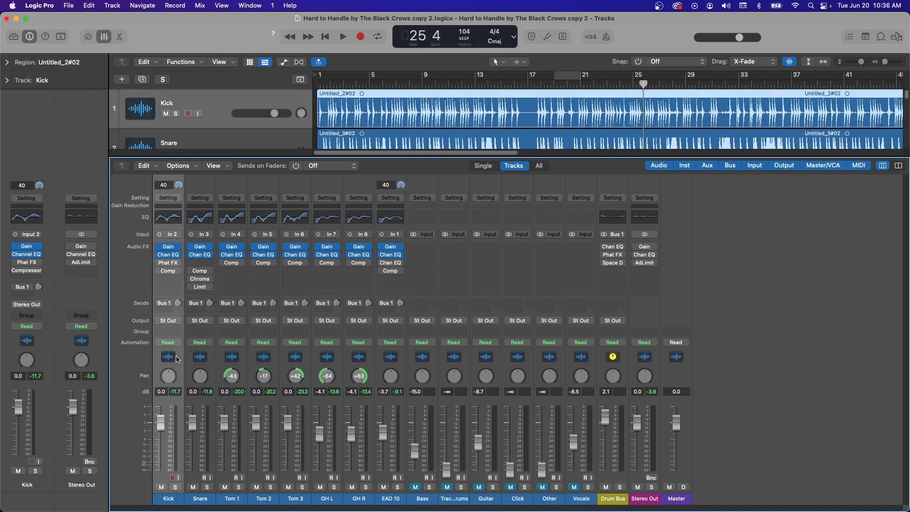
pyautogui.click(381, 361)
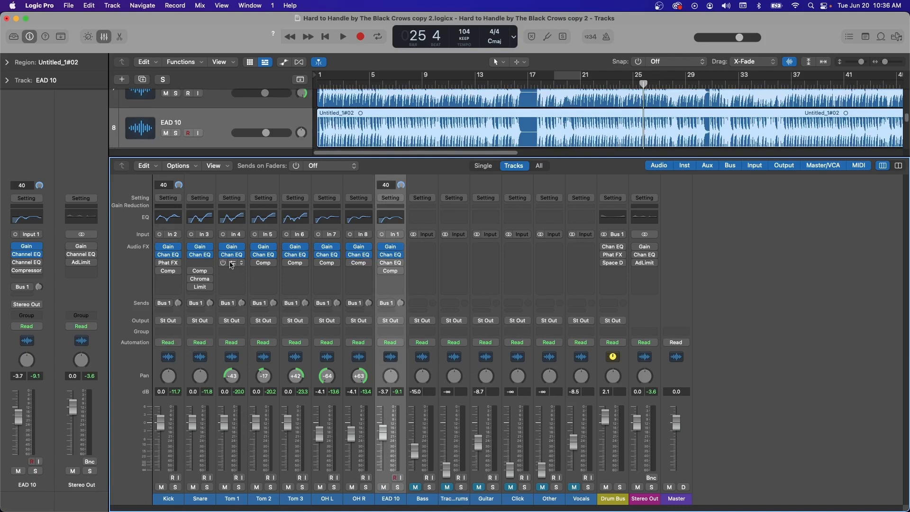
pyautogui.press('space')
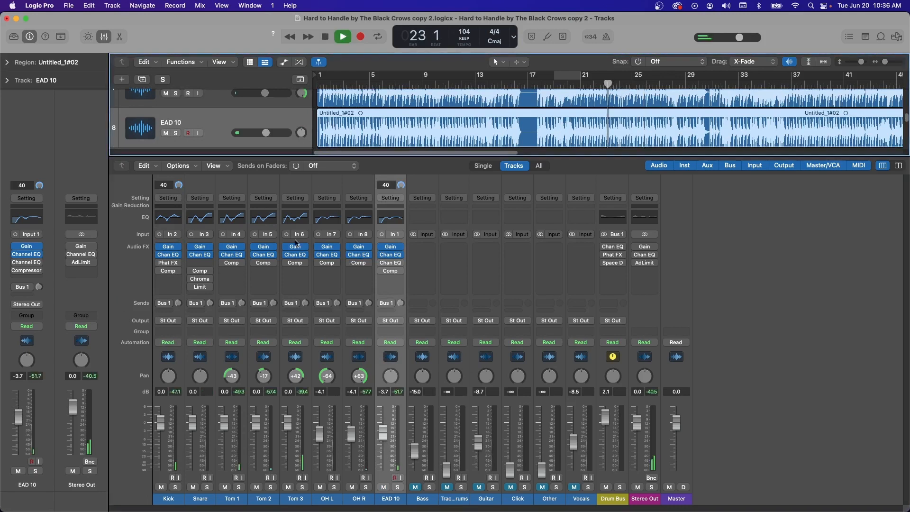
pyautogui.click(231, 263)
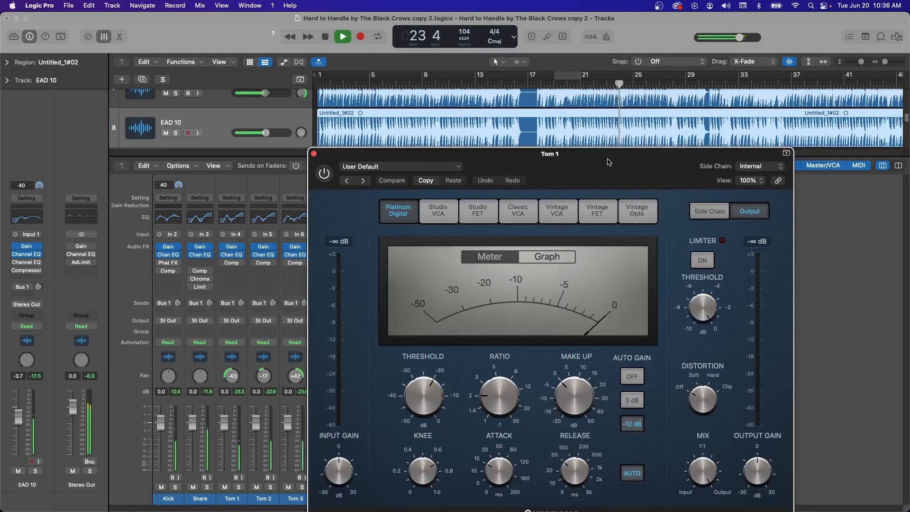
pyautogui.moveTo(320, 169); pyautogui.dragTo(311, 152)
pyautogui.press('space')
pyautogui.click(309, 147)
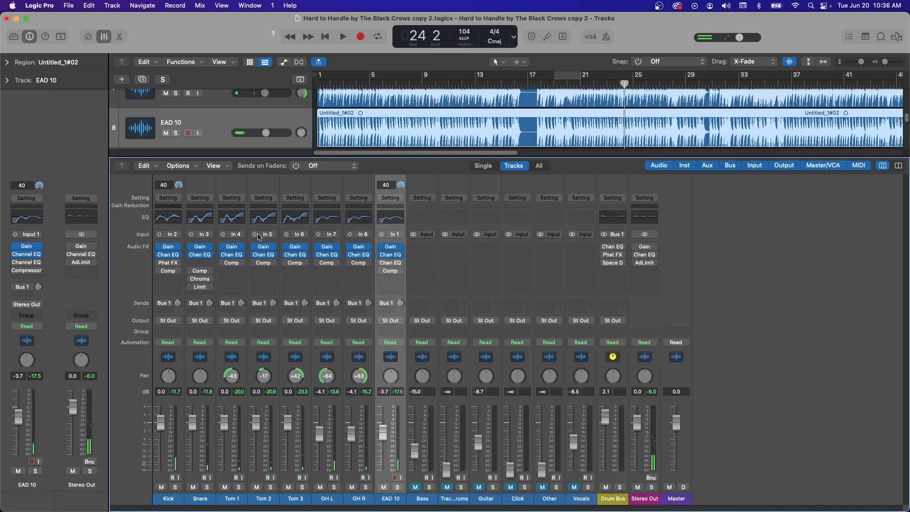
# - Open the Snare channel's Compressor with the effect enabled
pyautogui.click(199, 271)
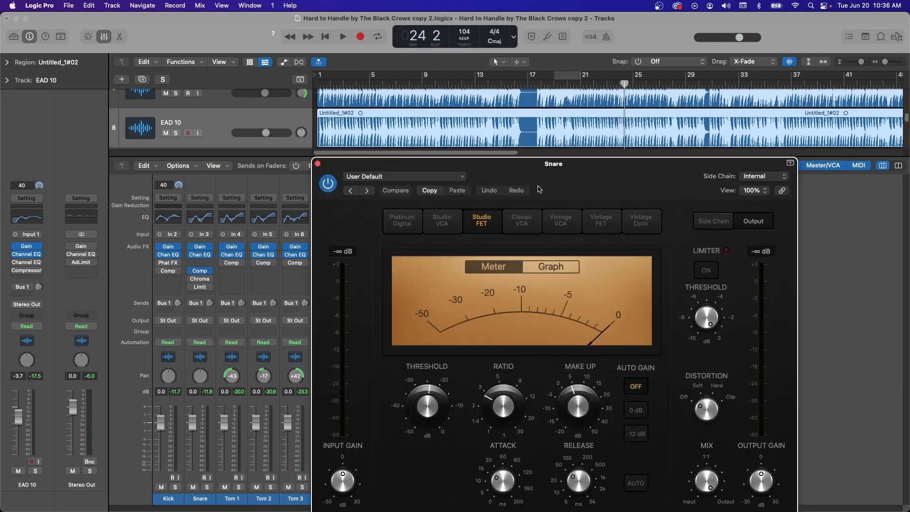